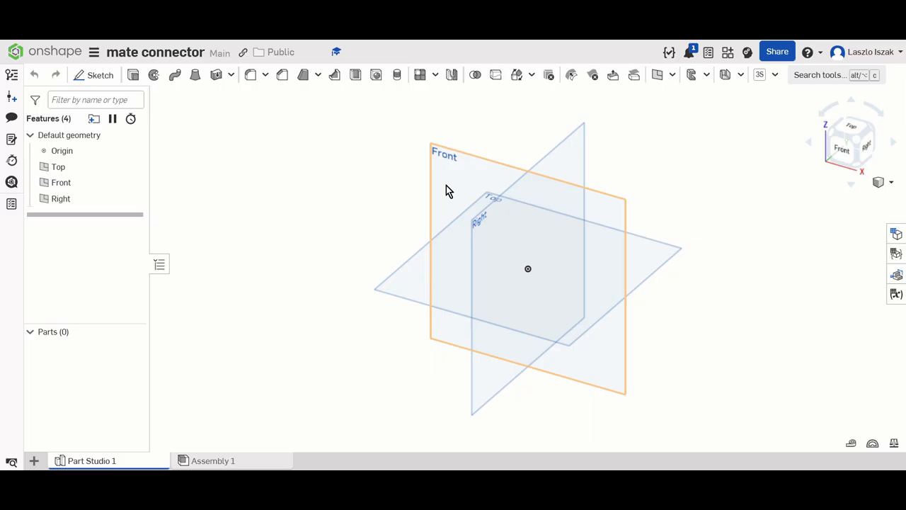
- Start a sketch on the Front plane and draw a center-point rectangle about 47 by 100 mm, its lower edge level with the origin
click(446, 189)
right_click(446, 190)
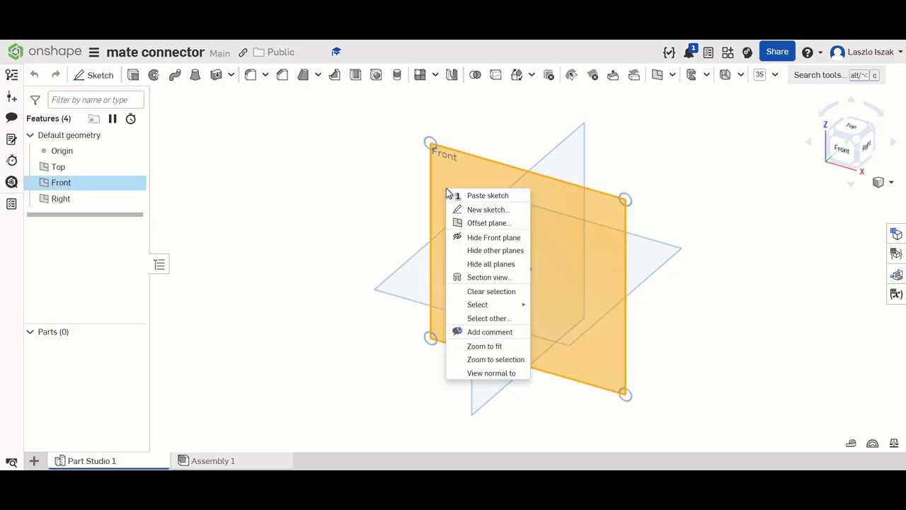
click(474, 212)
click(842, 149)
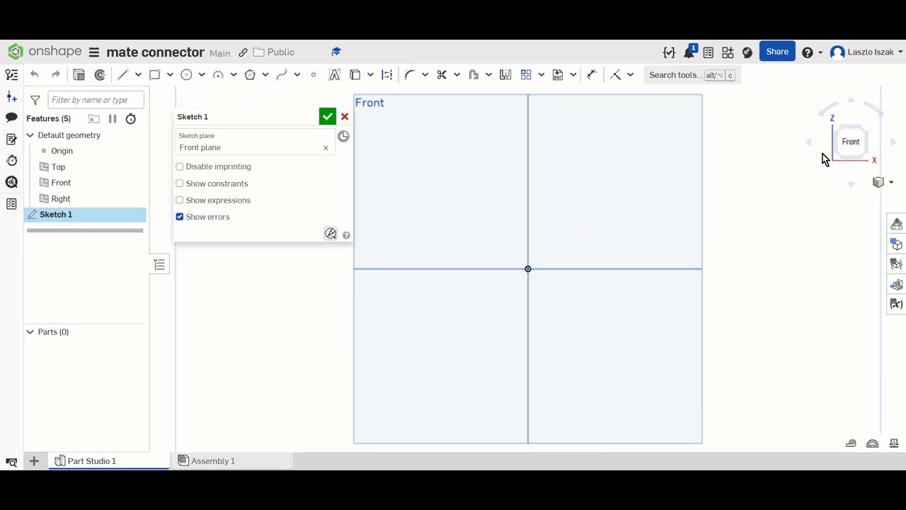
click(170, 74)
click(155, 118)
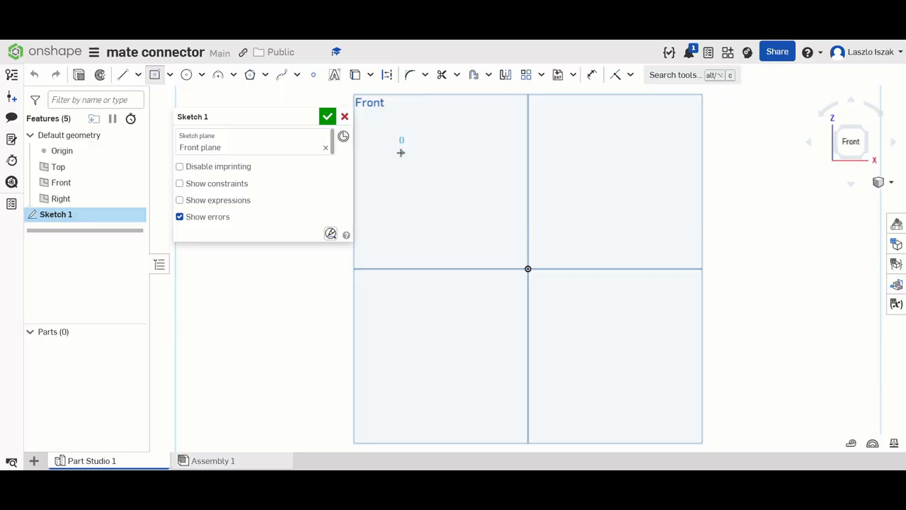
click(400, 152)
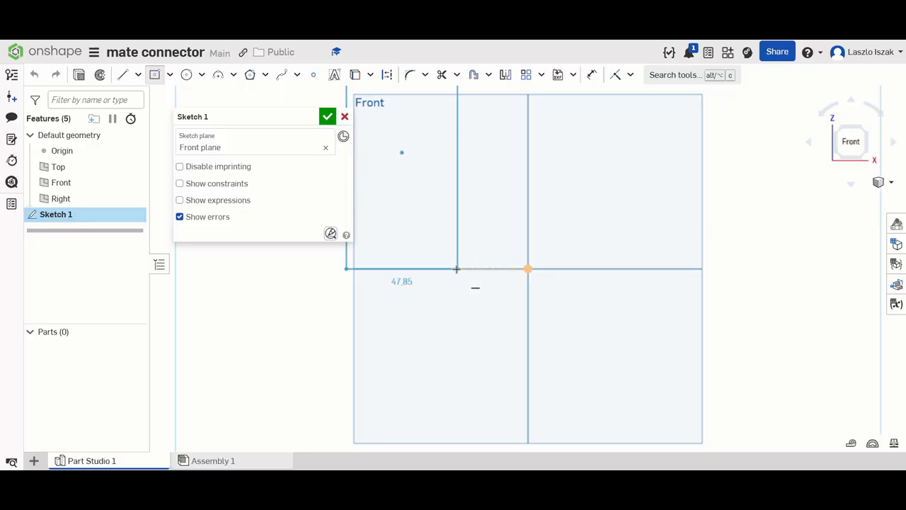
click(457, 269)
scroll(602, 222, down, 2)
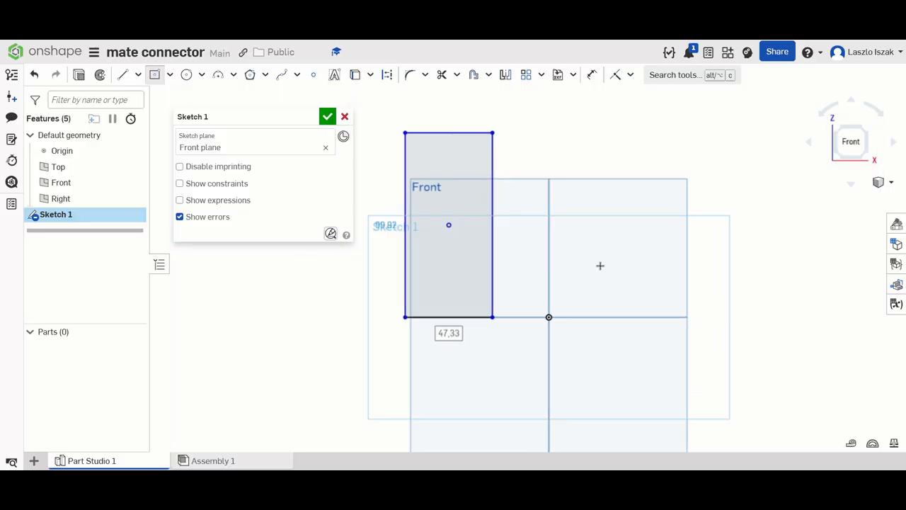
scroll(600, 265, down, 1)
- Draw a horizontal construction line about 337 mm long across the lower part of the rectangle, extending well beyond both sides
click(123, 74)
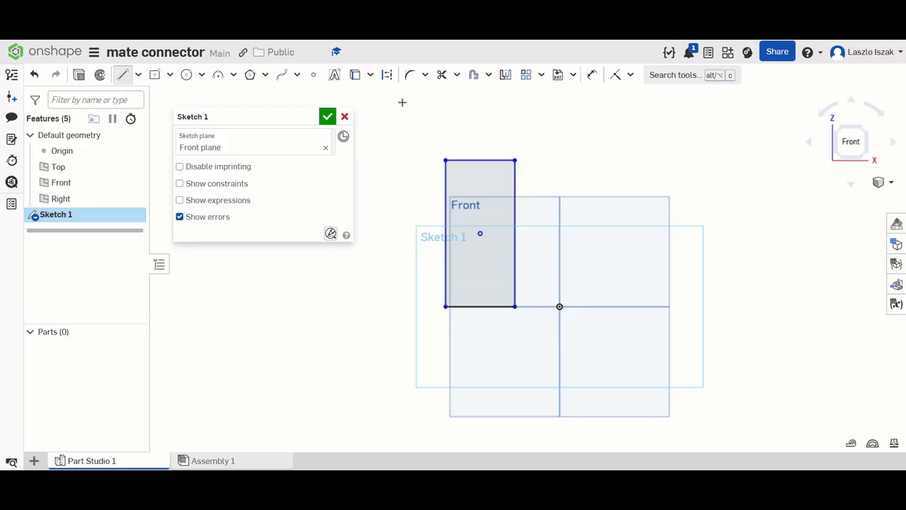
click(388, 75)
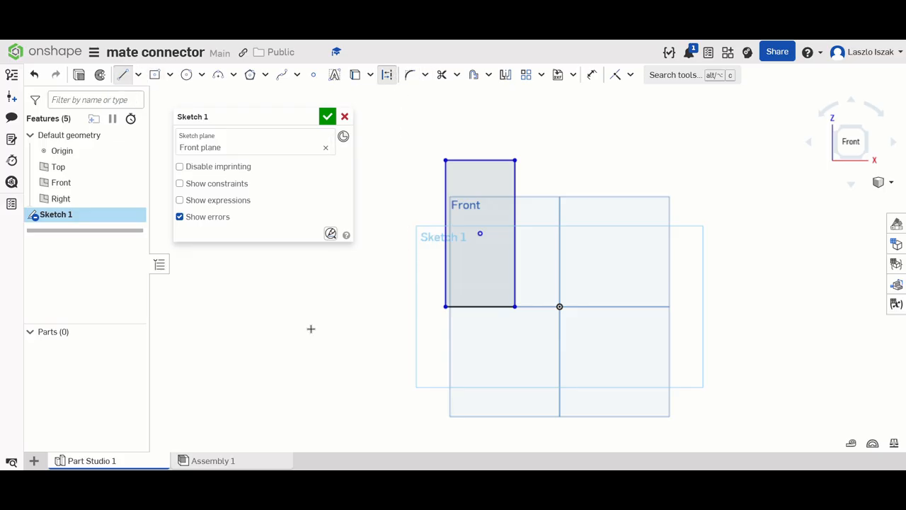
click(212, 276)
right_click(708, 277)
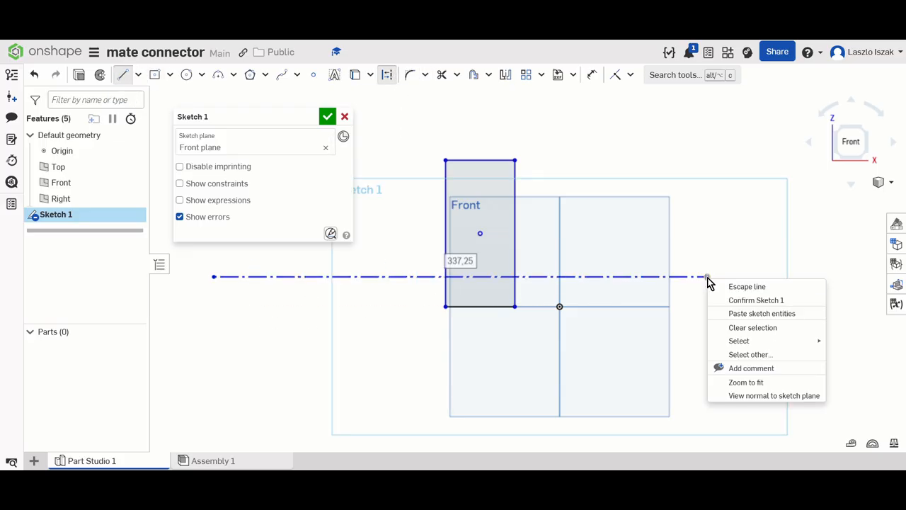
click(725, 288)
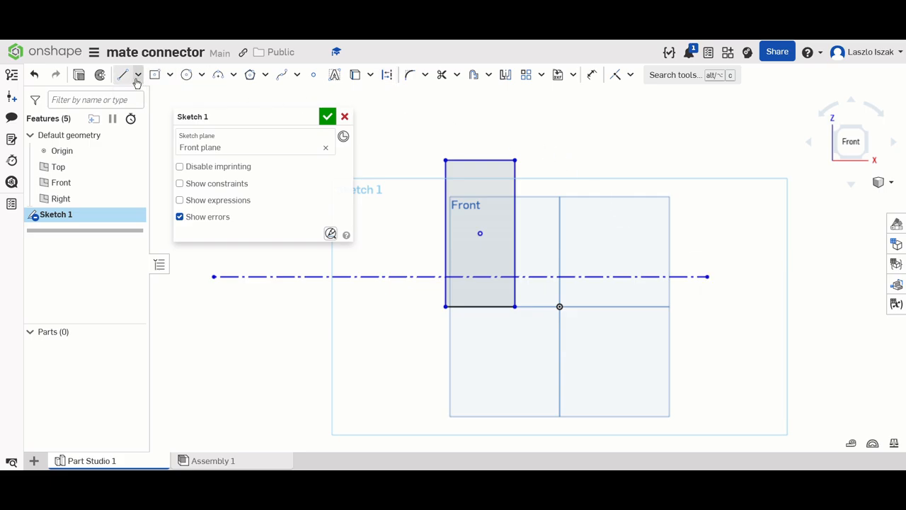
- Extrude the rectangle as a new solid with a blind depth of 25 mm
click(78, 75)
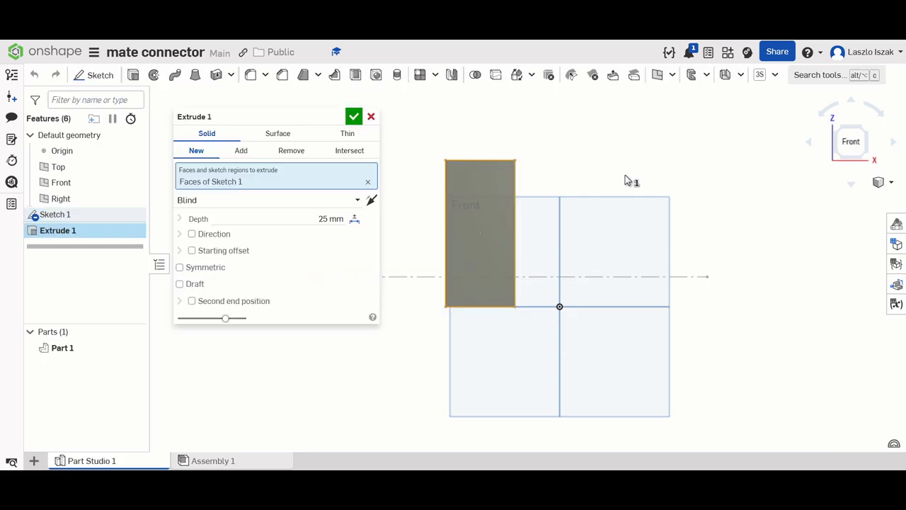
scroll(625, 175, down, 3)
right_drag(625, 176, 654, 189)
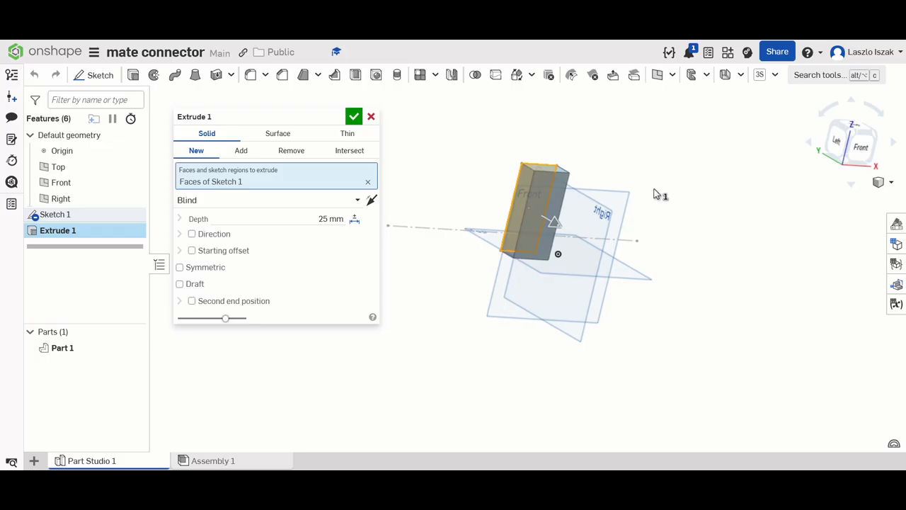
click(354, 117)
scroll(651, 218, up, 3)
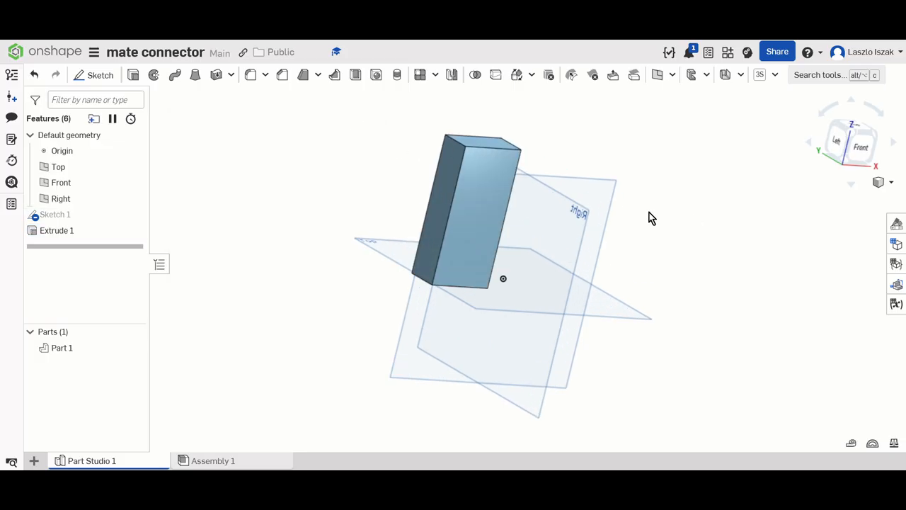
- Start a sketch on the block's large front face and draw a circle about 36 mm in diameter near its upper end
right_click(476, 182)
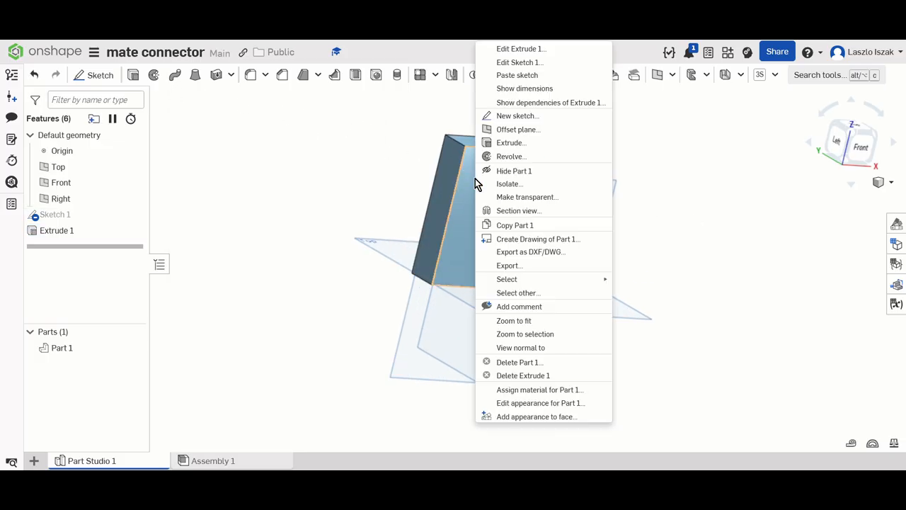
click(505, 116)
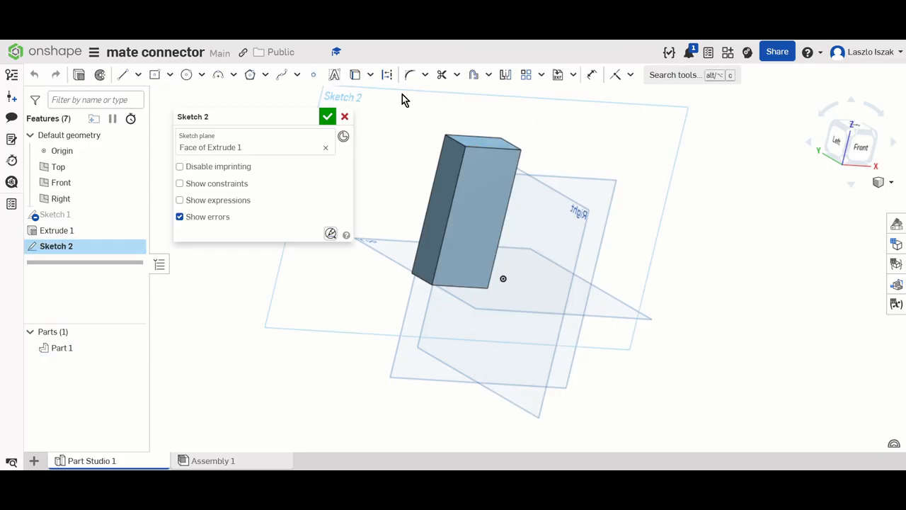
click(187, 75)
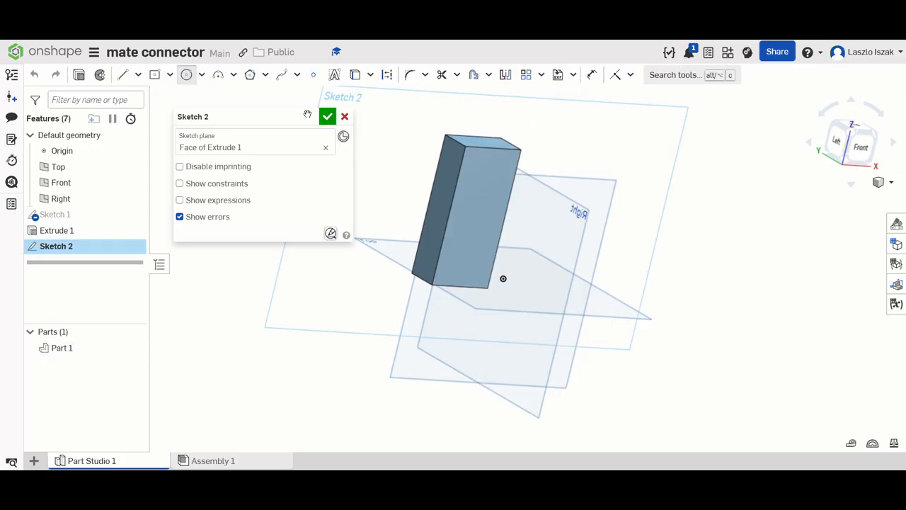
click(486, 179)
click(492, 202)
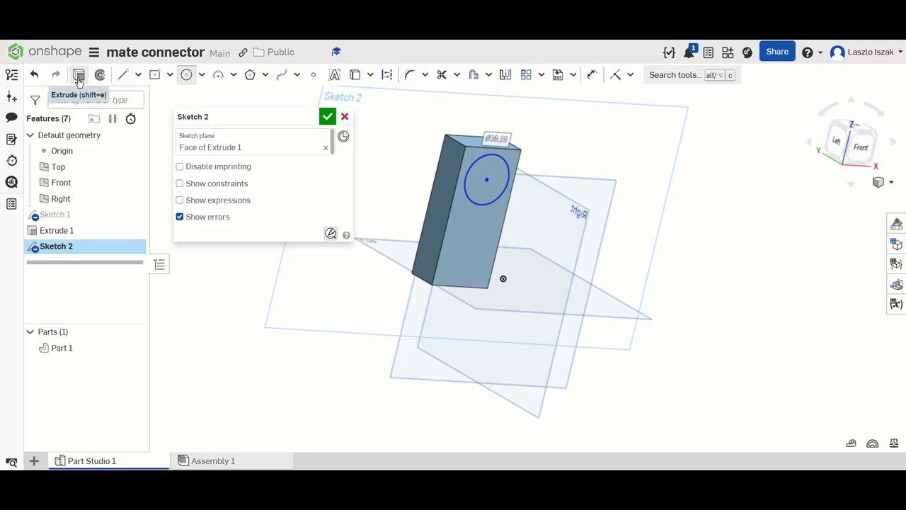
- Extrude the circle outward 44 mm and add it to the block
key(Return)
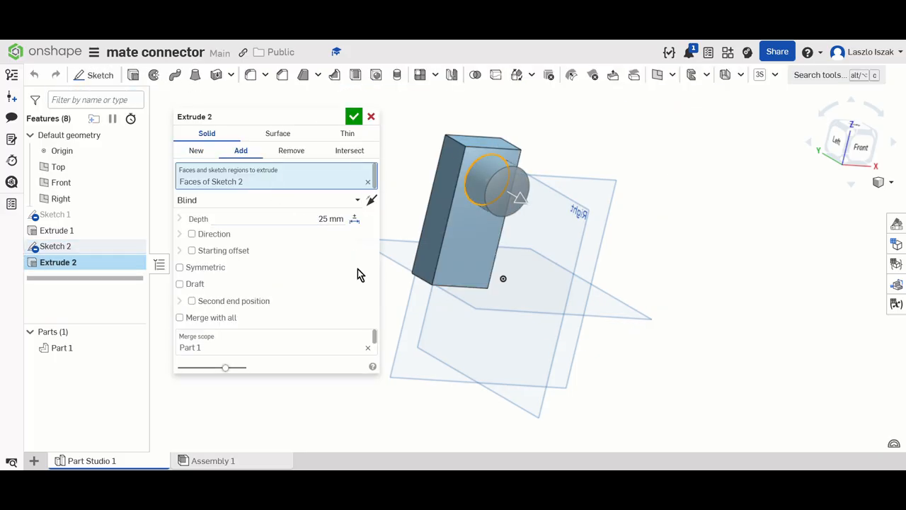
click(308, 215)
text(44)
key(Return)
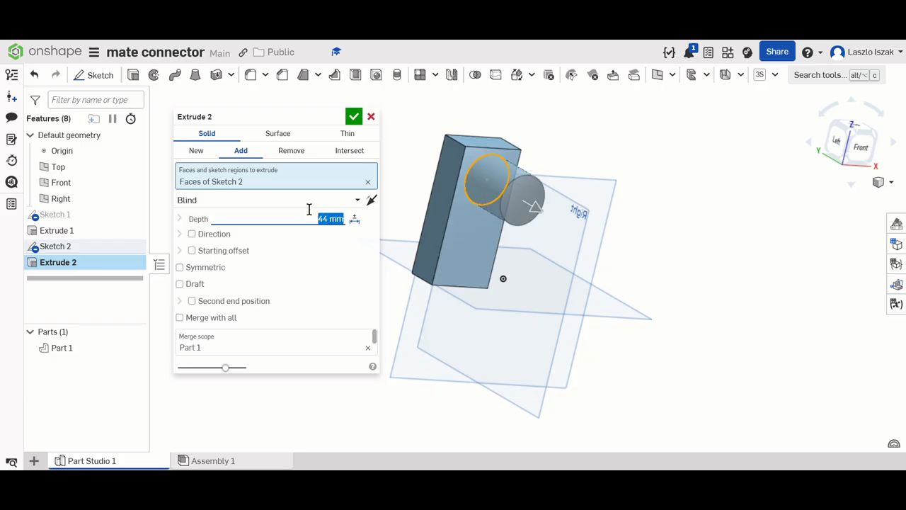
click(354, 117)
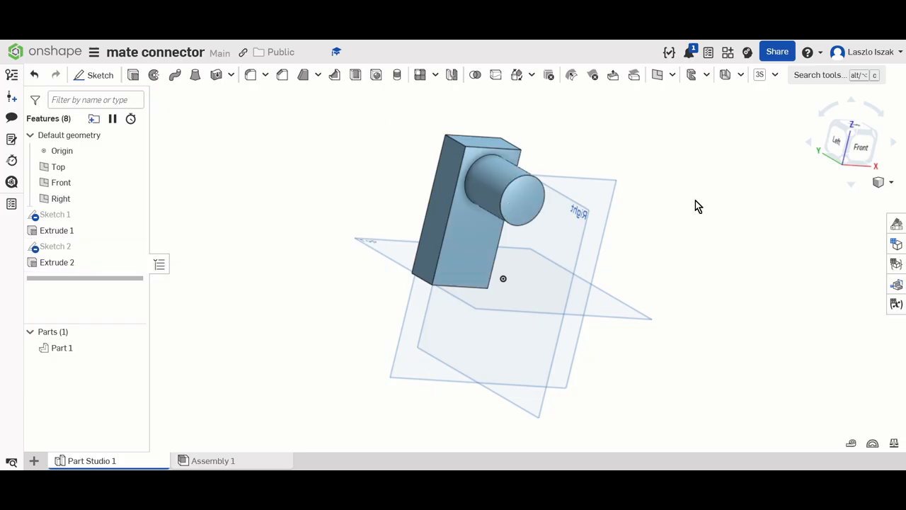
- Reopen Sketch 1 and draw a vertical construction line about 127 mm long beyond the Front plane's right edge
double_click(90, 248)
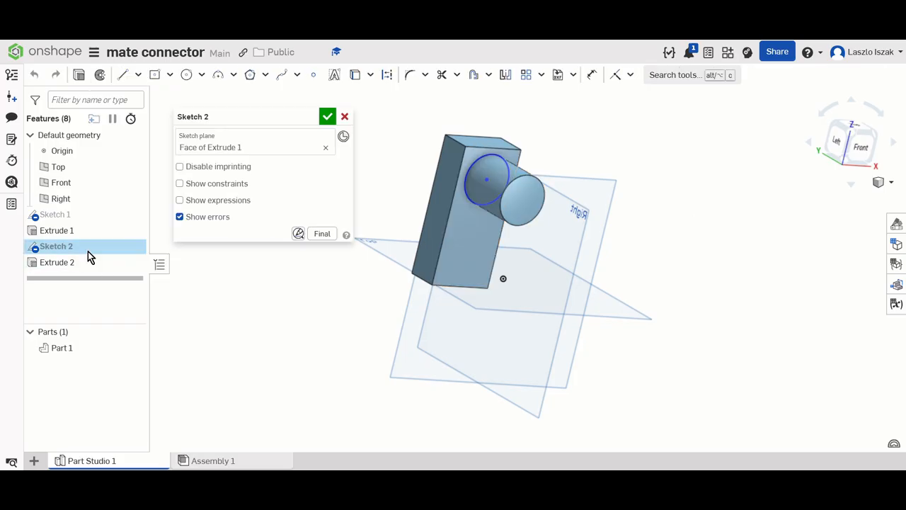
click(328, 116)
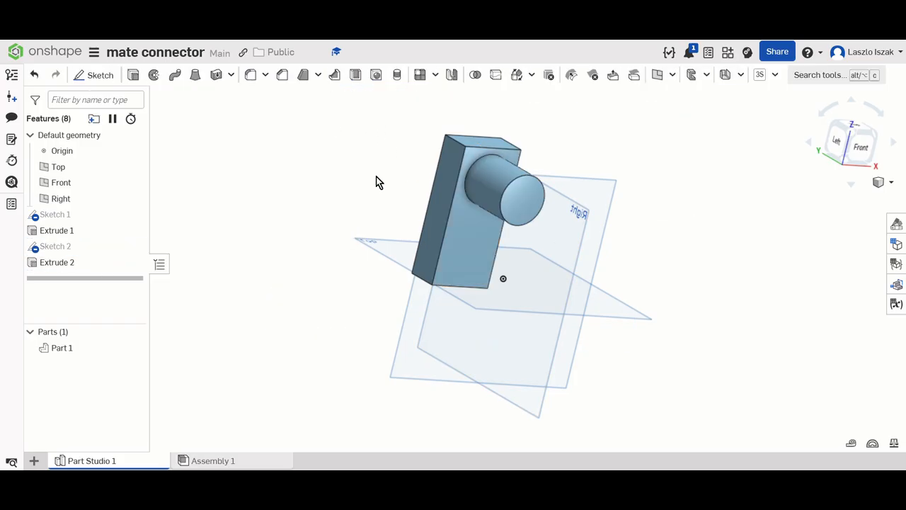
double_click(86, 215)
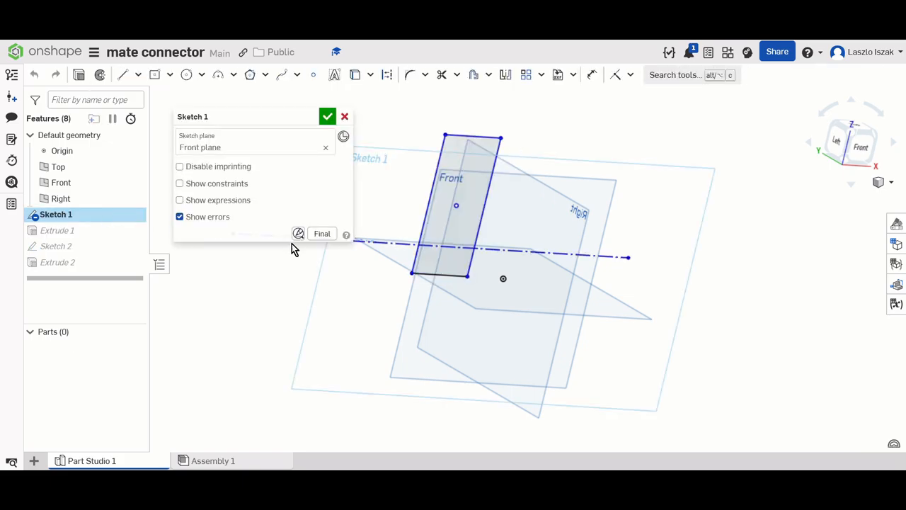
right_drag(598, 303, 579, 291)
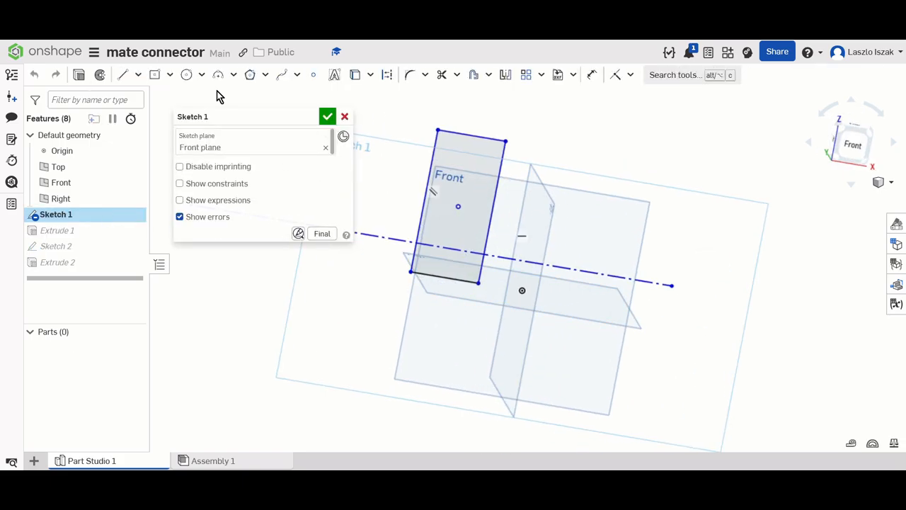
click(125, 75)
click(387, 75)
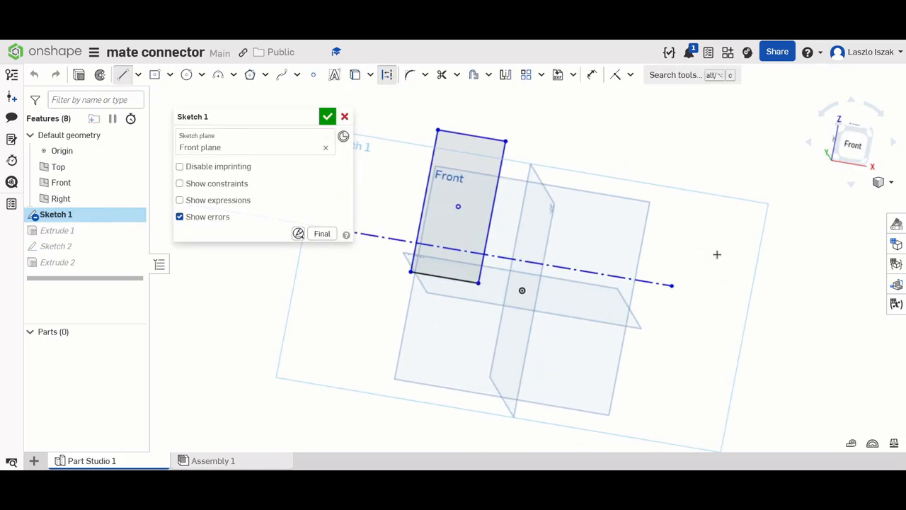
click(674, 219)
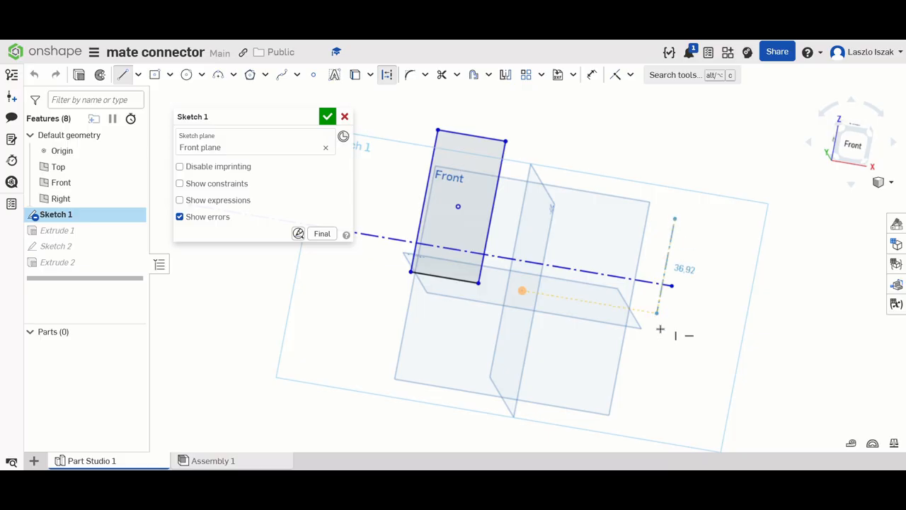
click(642, 400)
right_click(643, 403)
click(734, 260)
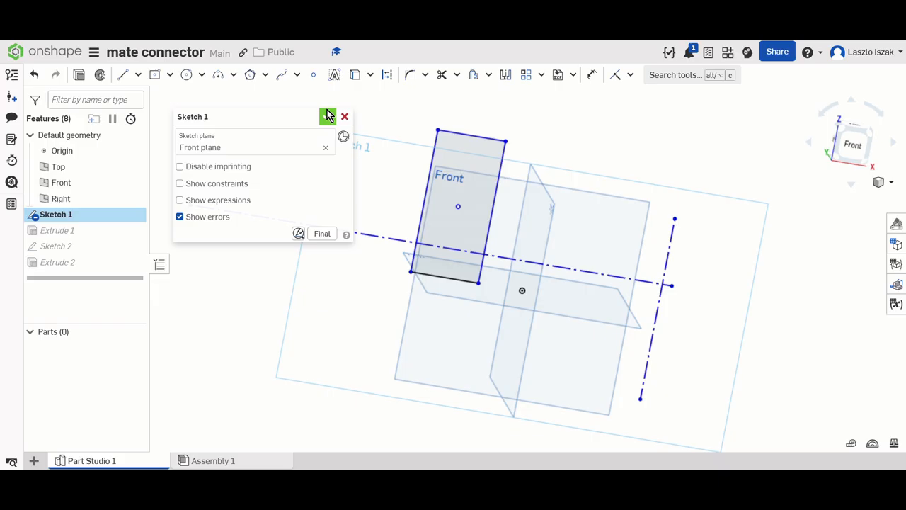
- Draw a construction line down the rectangle's middle, from the midpoint of its upper edge to the midpoint of its lower edge
click(121, 75)
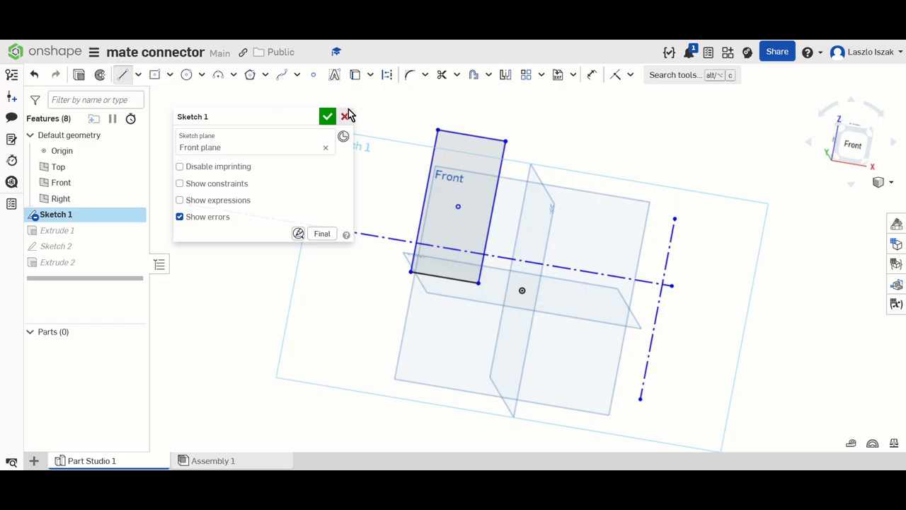
click(388, 77)
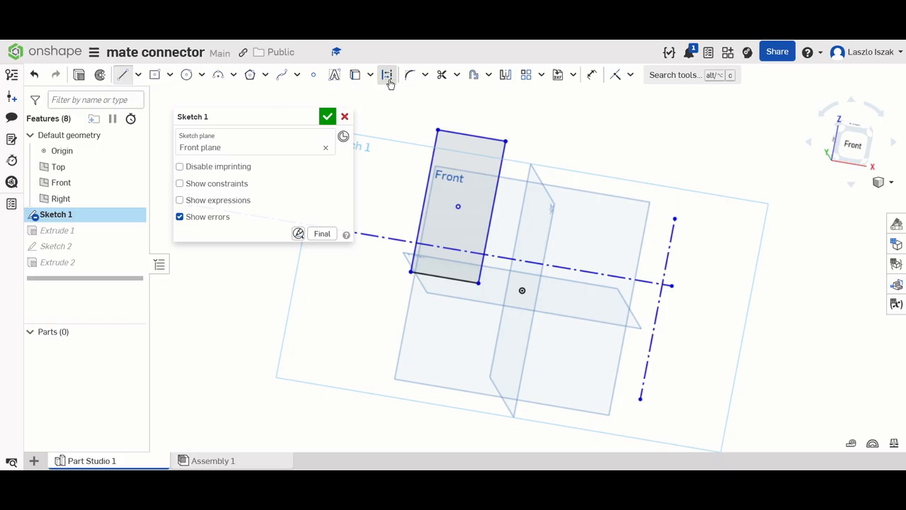
click(470, 136)
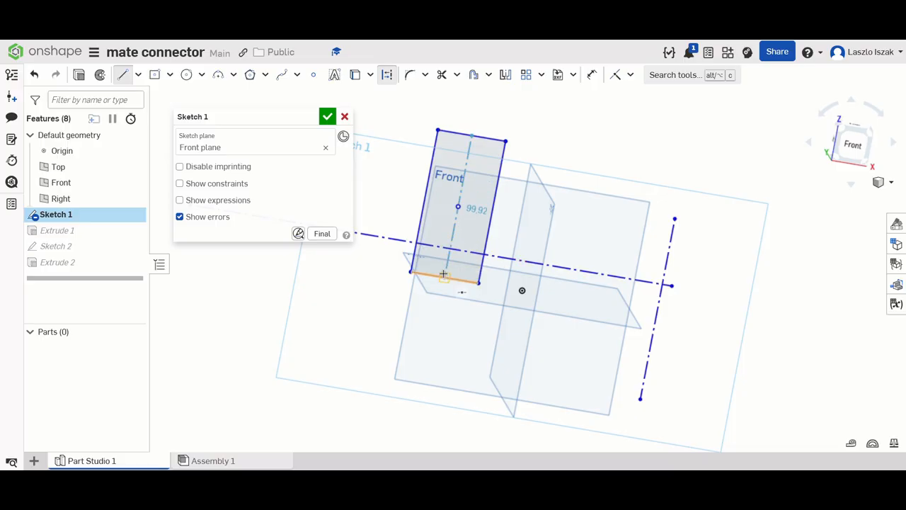
click(443, 274)
right_click(444, 275)
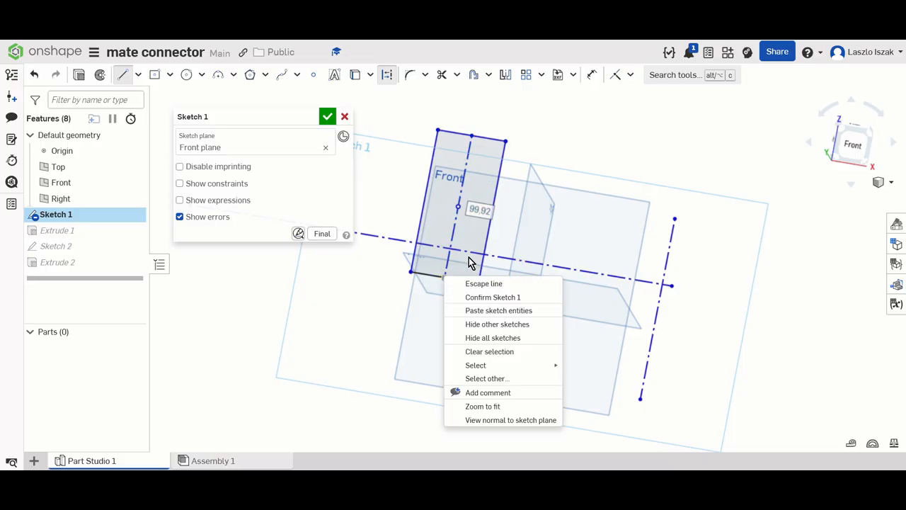
click(496, 285)
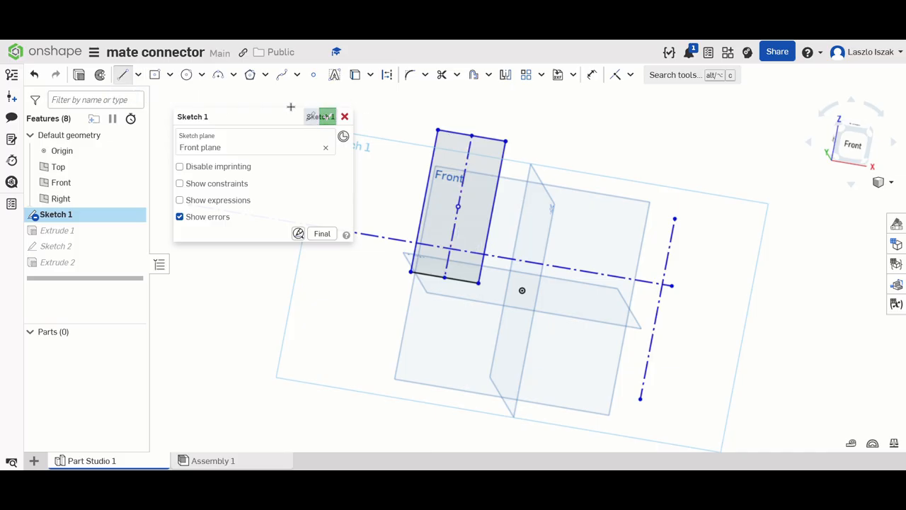
- Draw a construction line about 75 mm long across the upper part of the rectangle, overhanging both long sides
click(386, 74)
scroll(429, 130, up, 3)
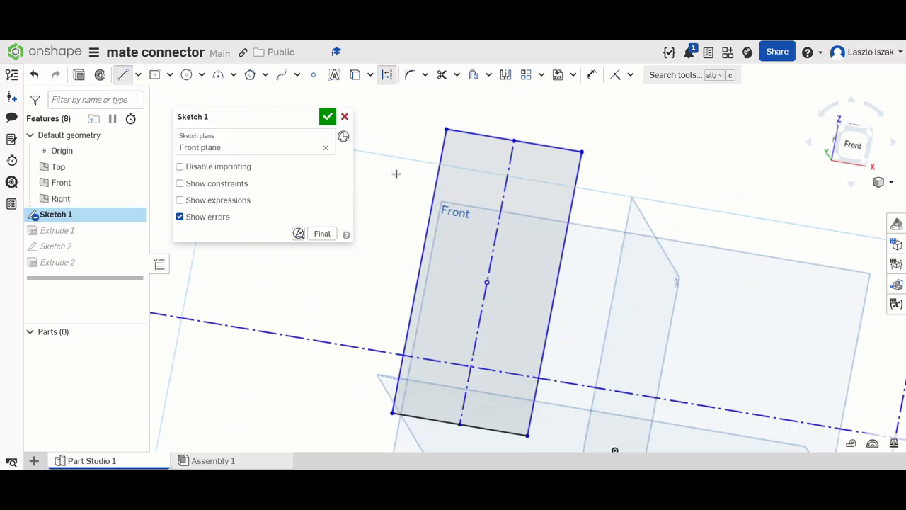
click(383, 184)
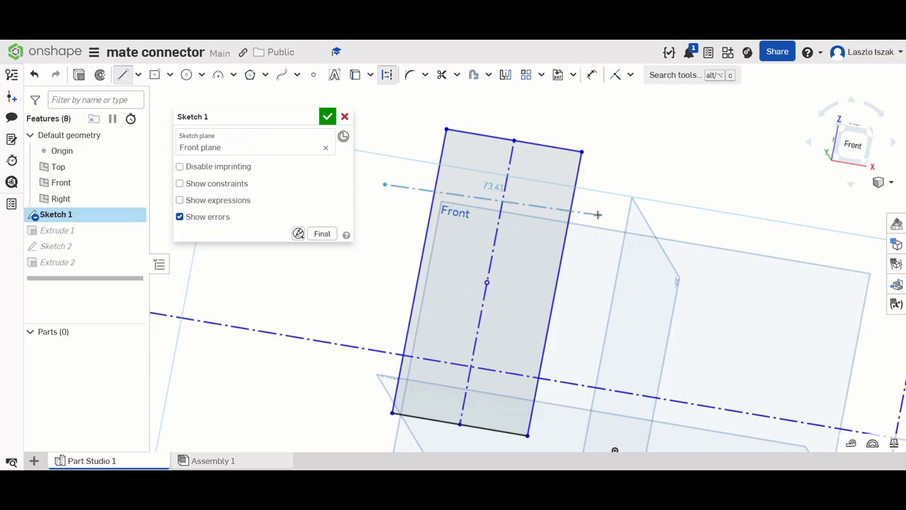
click(598, 222)
right_click(599, 225)
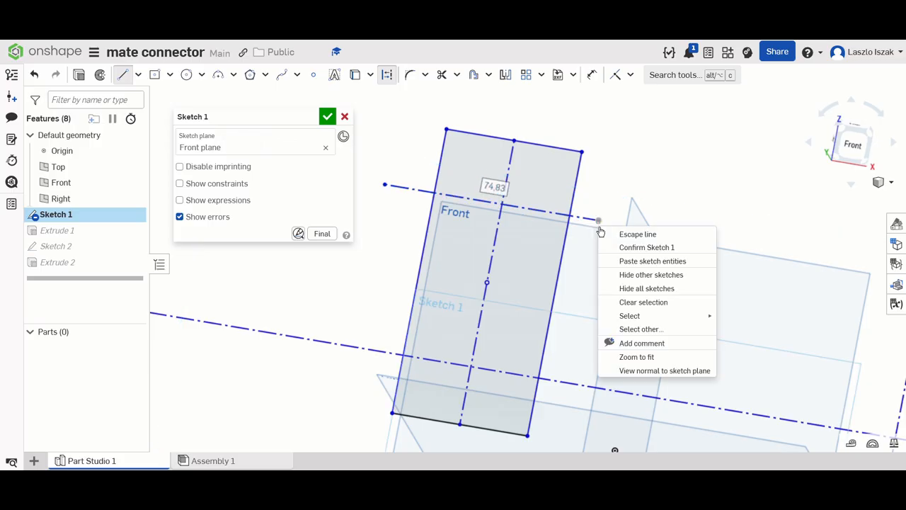
click(620, 232)
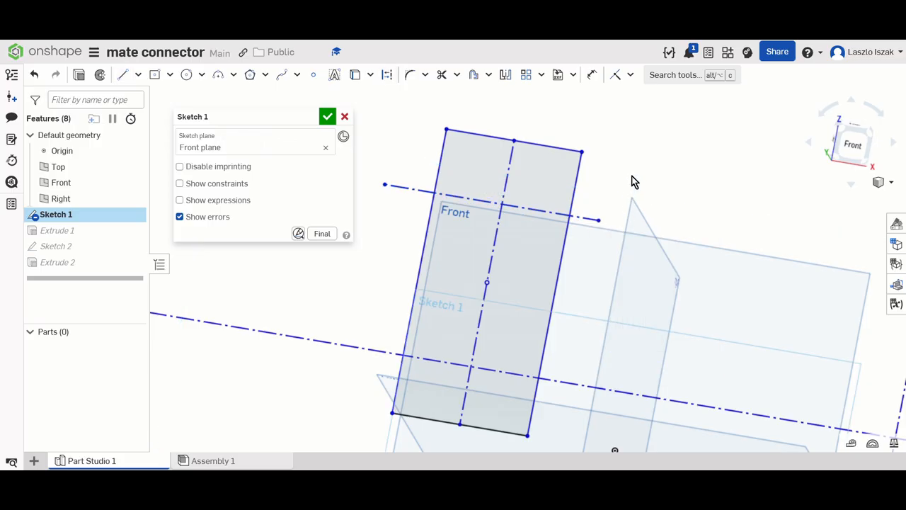
- Dimension the distance between the rectangle's upper edge and the construction line crossing its upper part as 25 mm
click(592, 75)
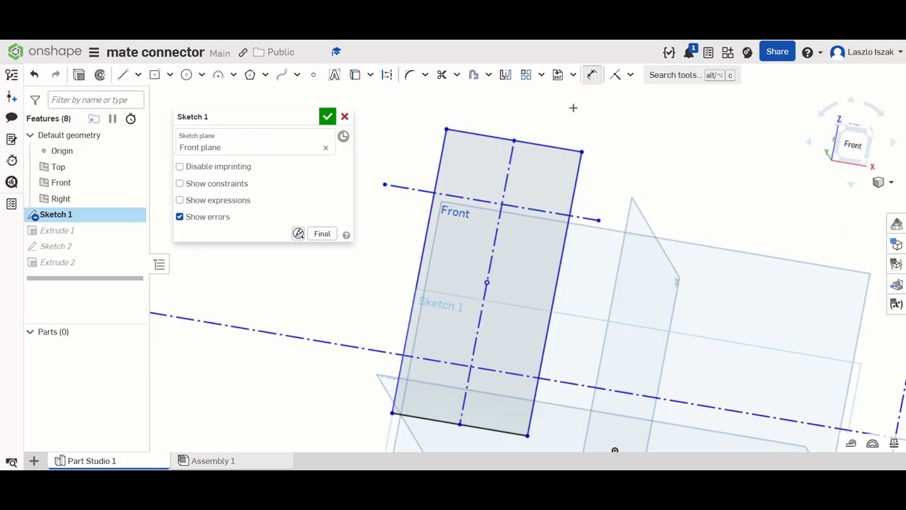
key(d)
click(531, 206)
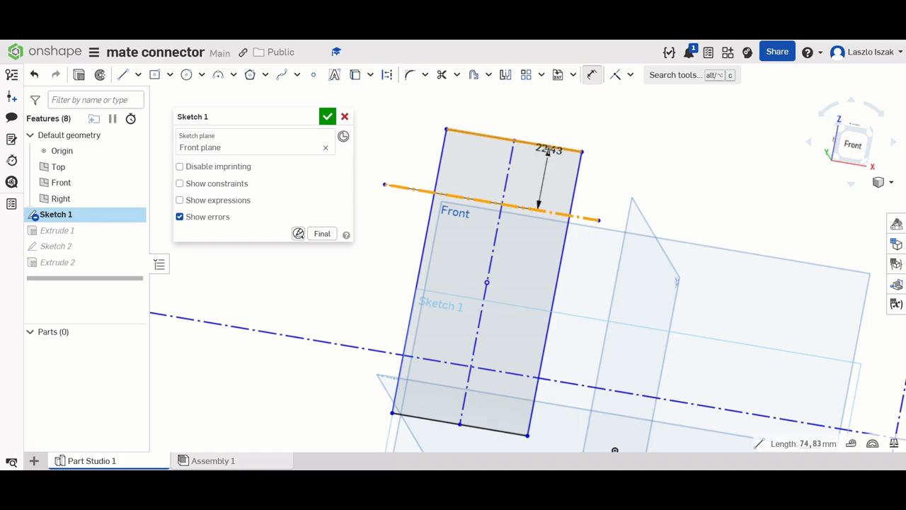
click(545, 146)
click(631, 135)
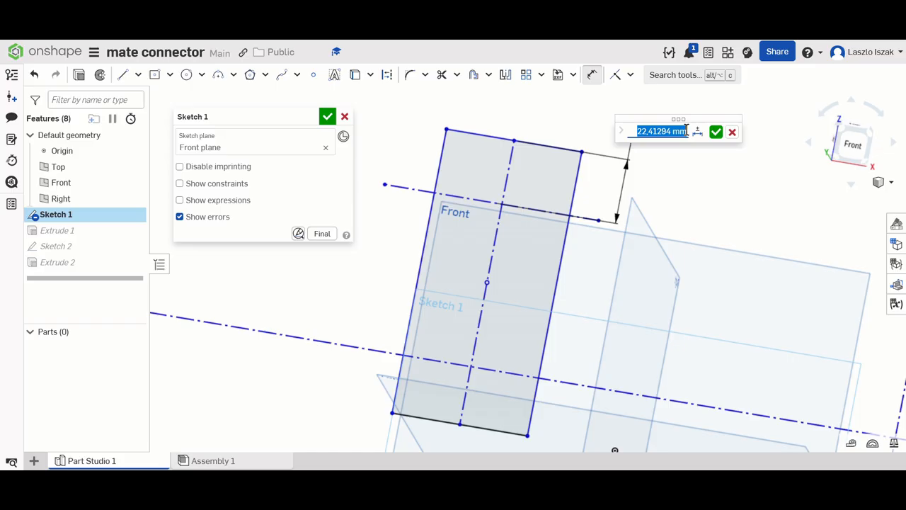
text(25)
key(Return)
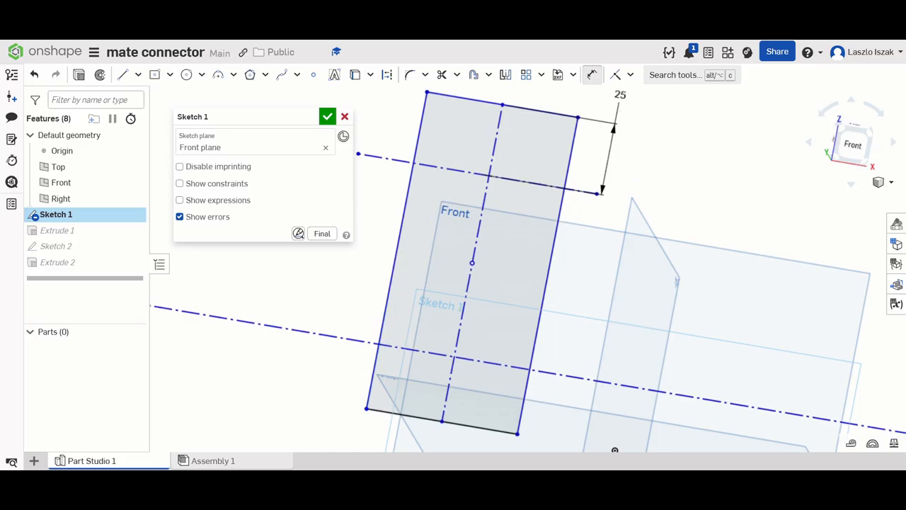
- Dimension the rectangle's long side as 110 mm
scroll(576, 270, down, 3)
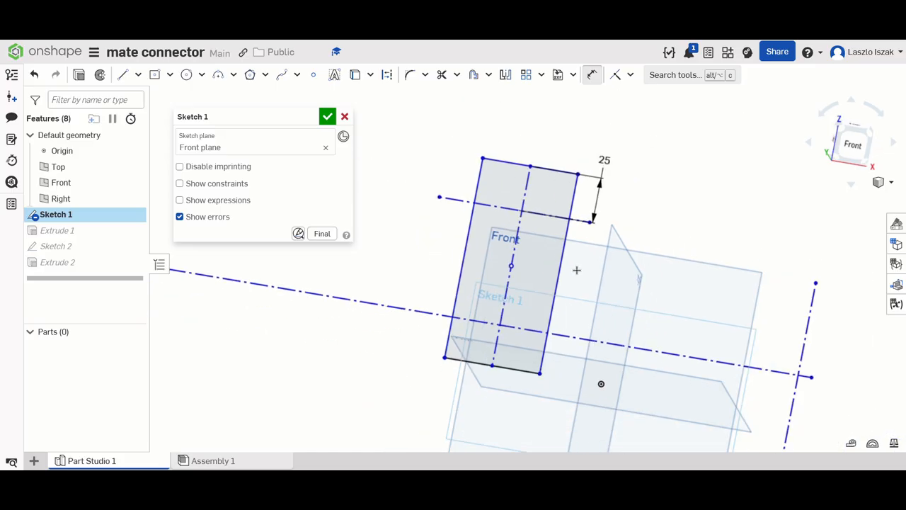
click(466, 251)
click(400, 244)
text(11)
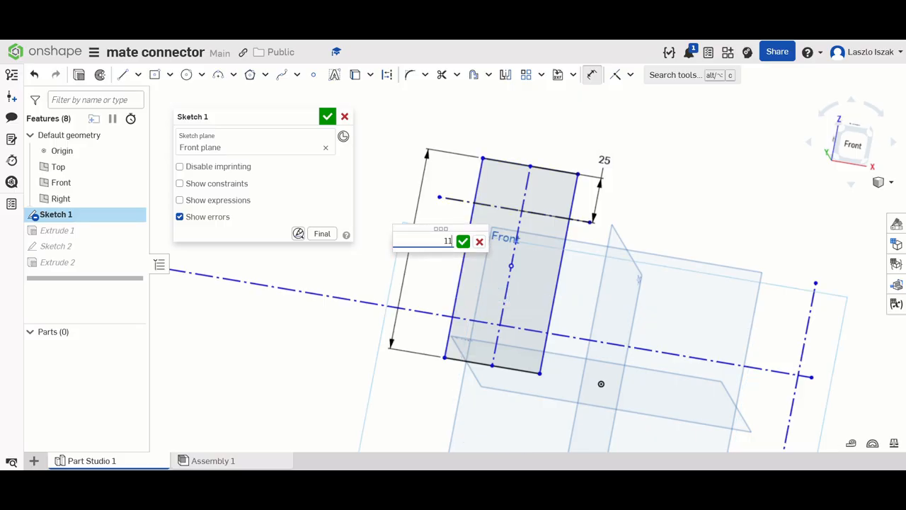
text(0)
key(Return)
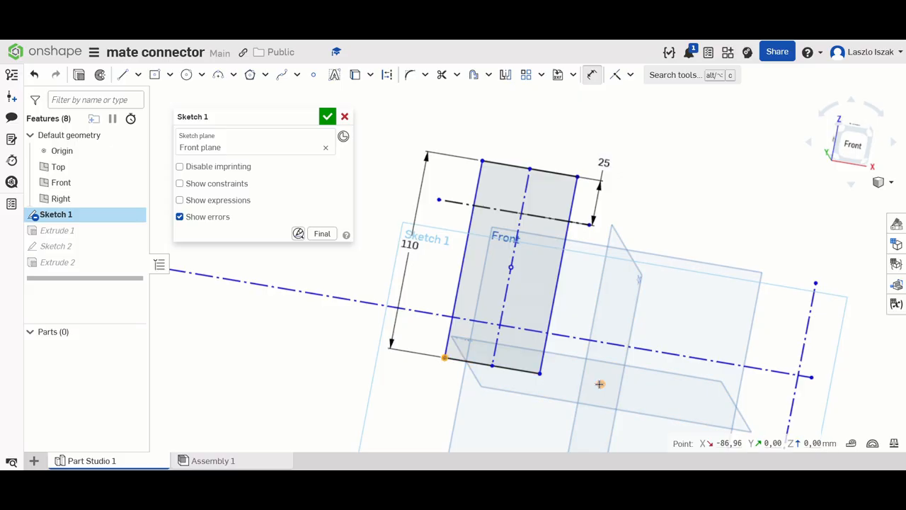
- Dimension the horizontal distance from the rectangle's lower-left corner to the origin as 86 mm
click(622, 394)
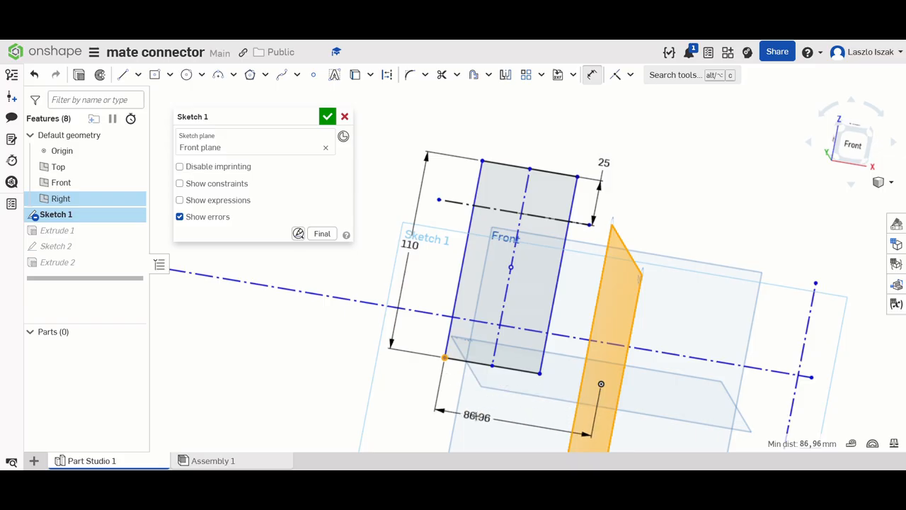
click(479, 416)
text(86)
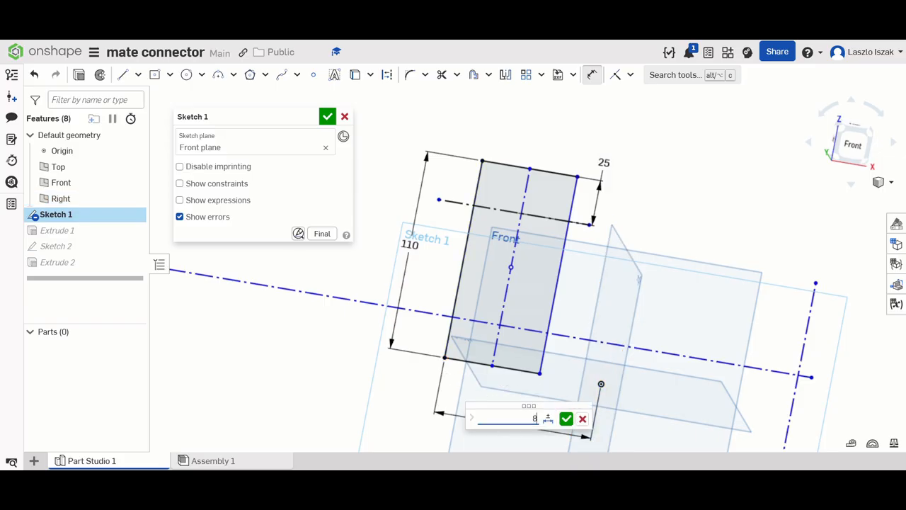
key(Return)
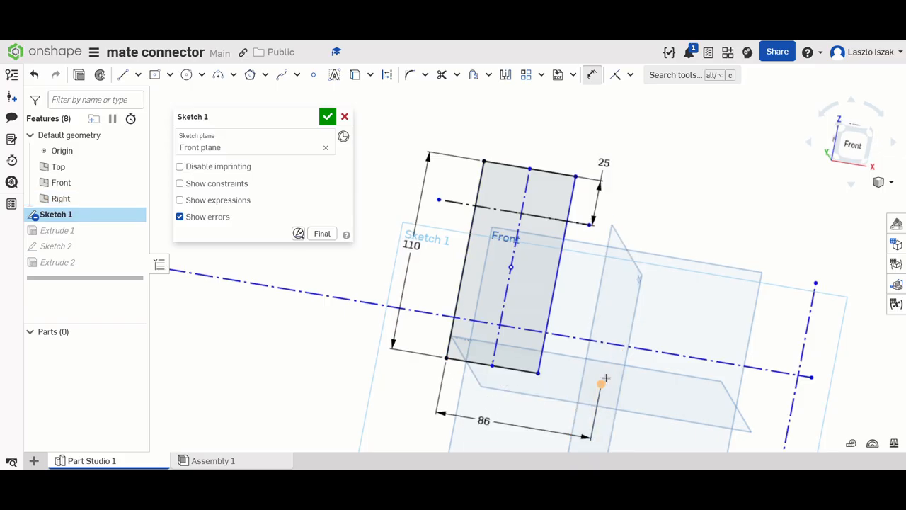
- Dimension the distance from the origin to the separate vertical construction line as 110 mm
click(600, 384)
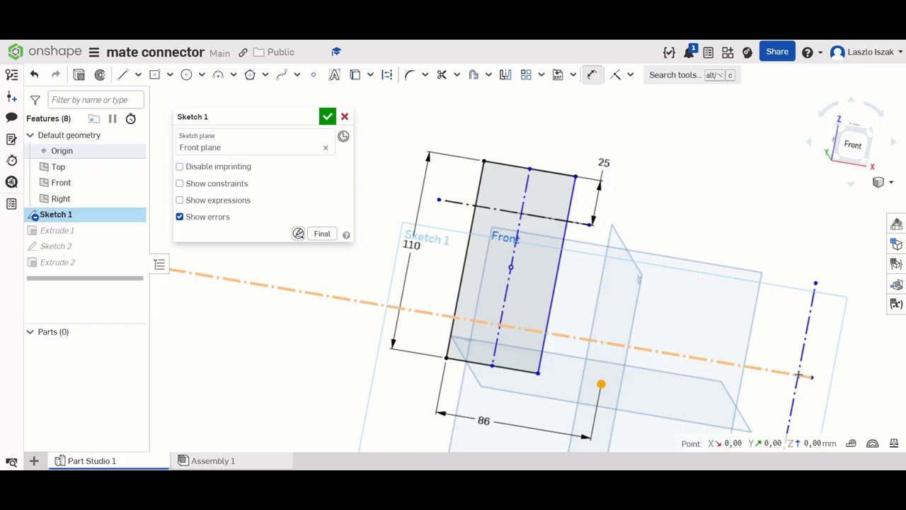
click(798, 375)
click(743, 242)
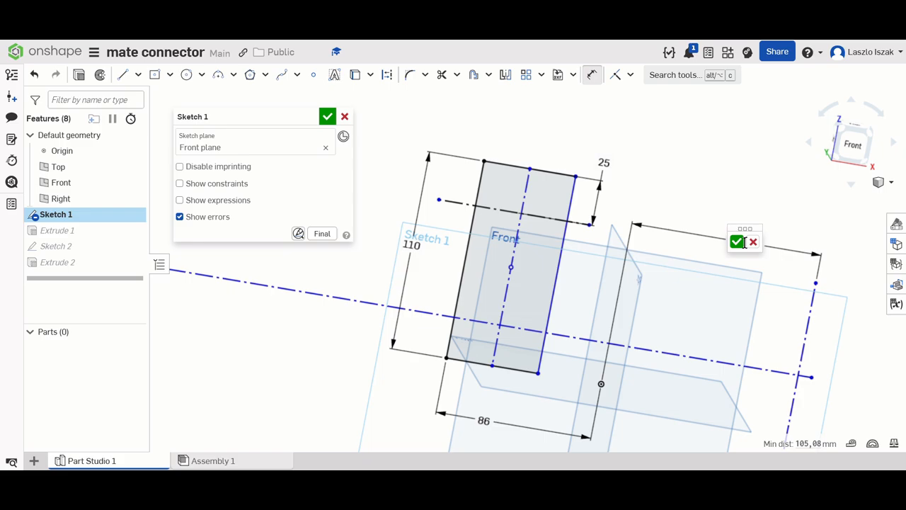
text(110)
key(Return)
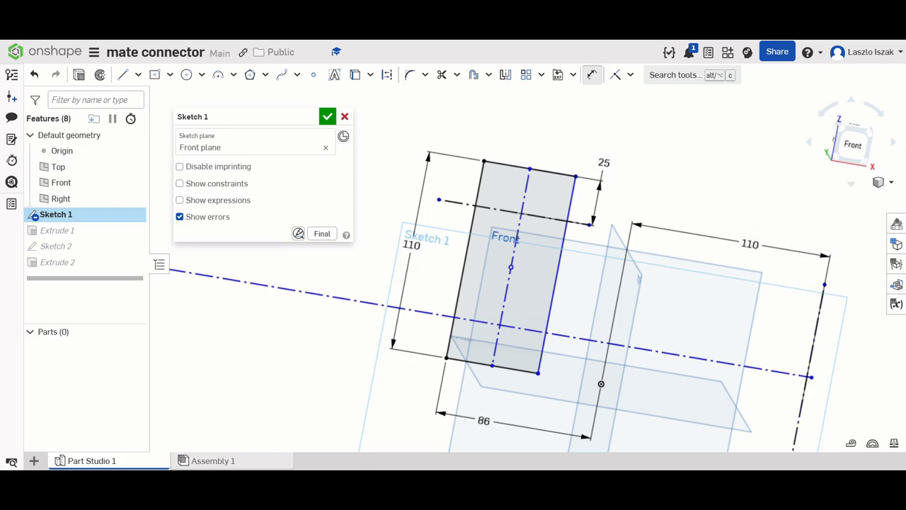
- Draw a construction line about 69 mm long crossing the lower part of the separate vertical construction line
middle_drag(704, 276, 703, 206)
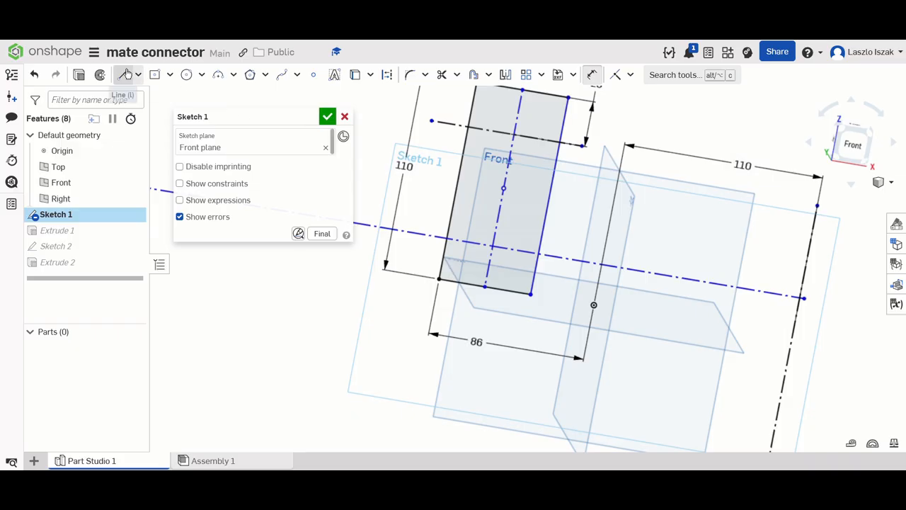
click(123, 74)
click(387, 75)
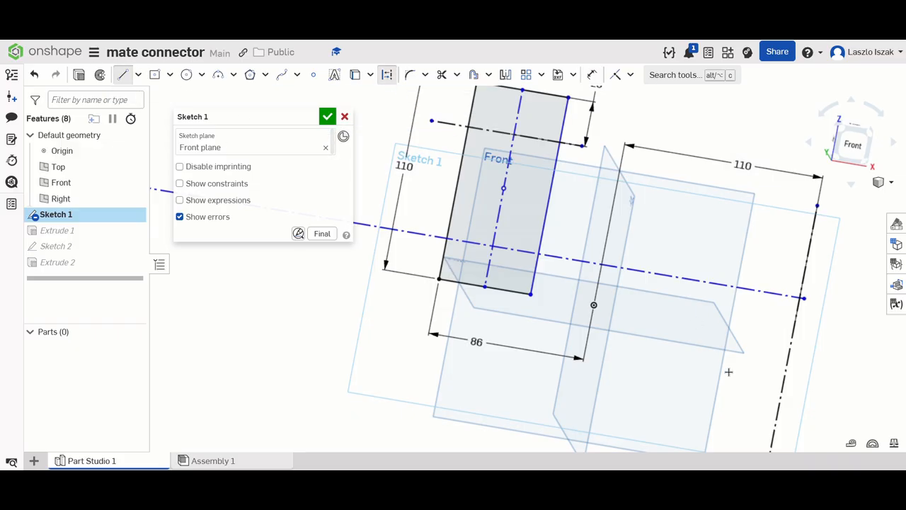
click(718, 397)
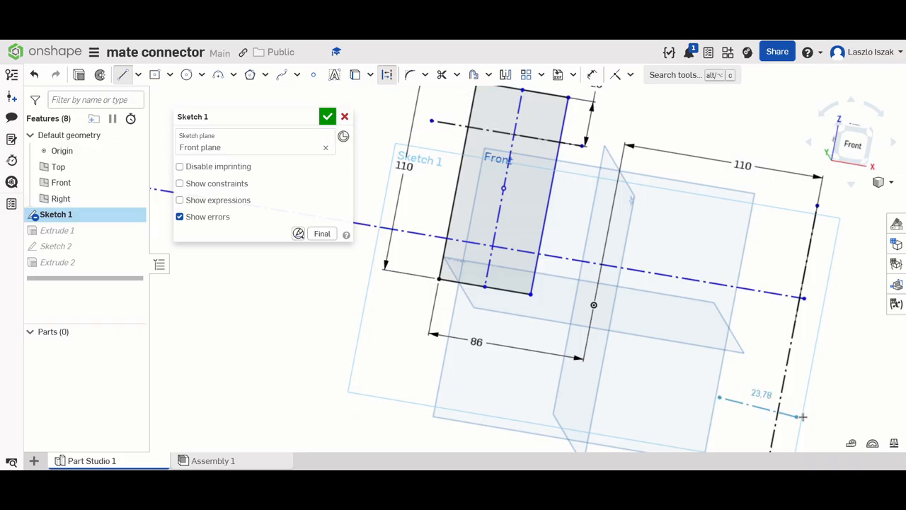
right_click(843, 417)
click(827, 279)
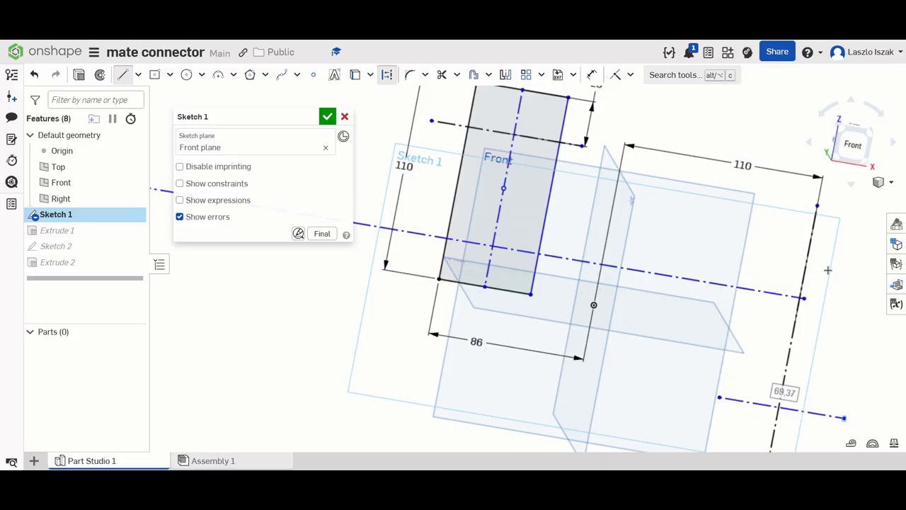
right_click(828, 276)
click(812, 285)
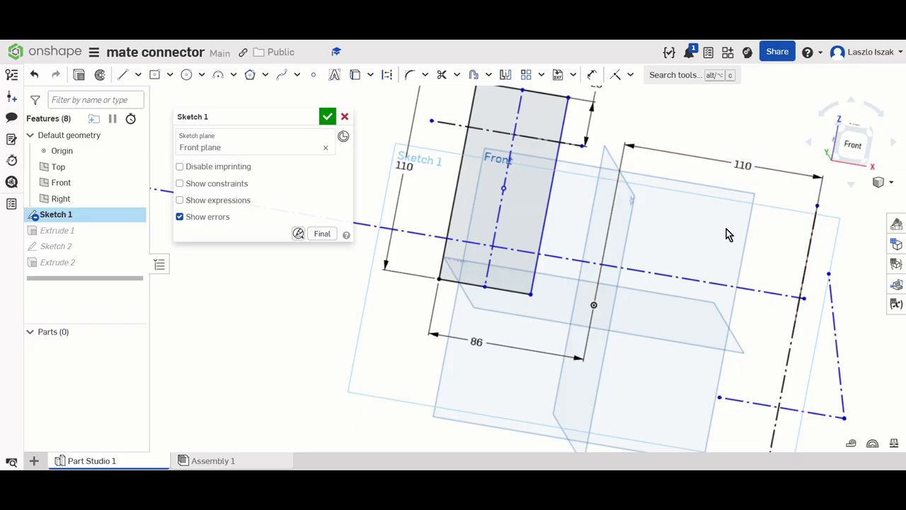
- Trim away the stray slanted construction segment at the short cross line's outer end and finish Sketch 1
click(441, 75)
click(842, 393)
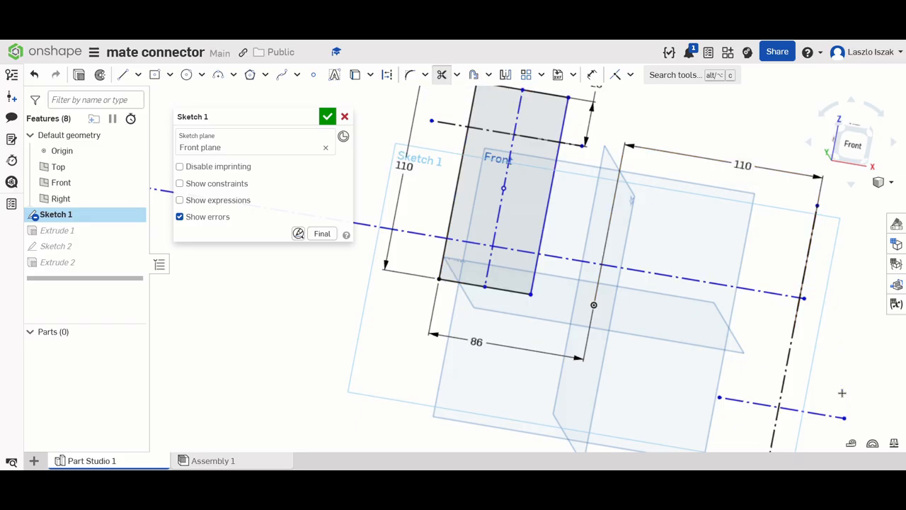
click(332, 119)
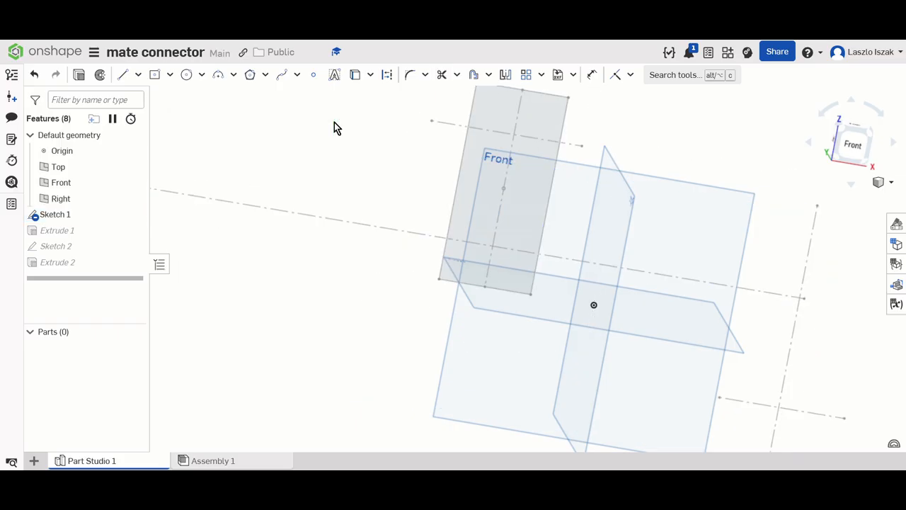
- Reopen Sketch 2 with the pin's circle and make Sketch 1 visible
right_drag(306, 246, 254, 231)
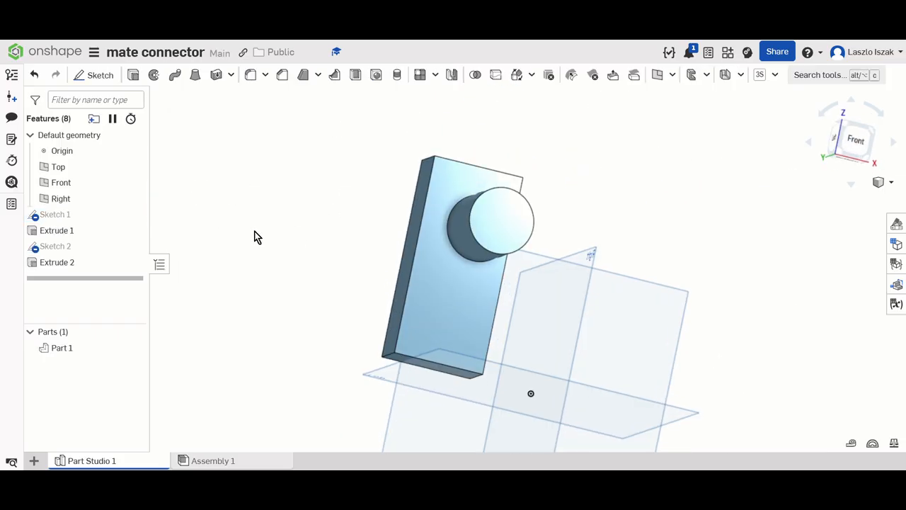
double_click(91, 247)
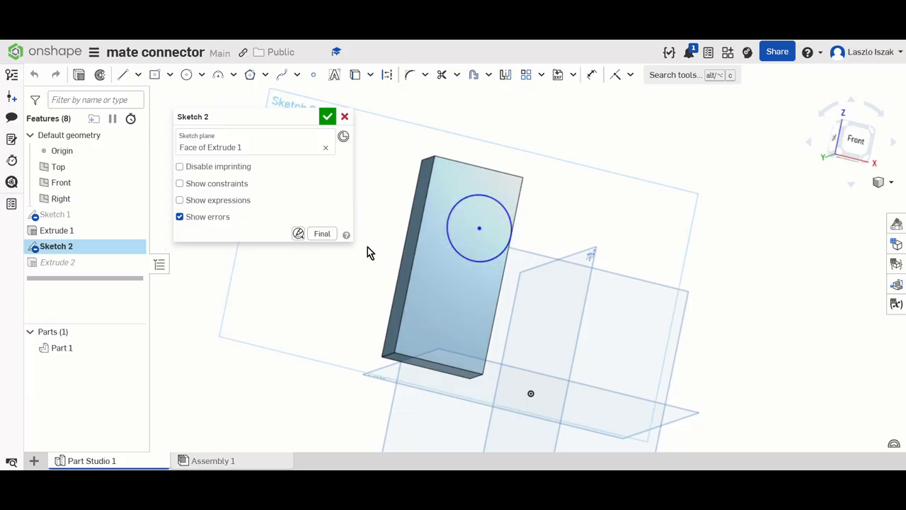
scroll(446, 225, up, 3)
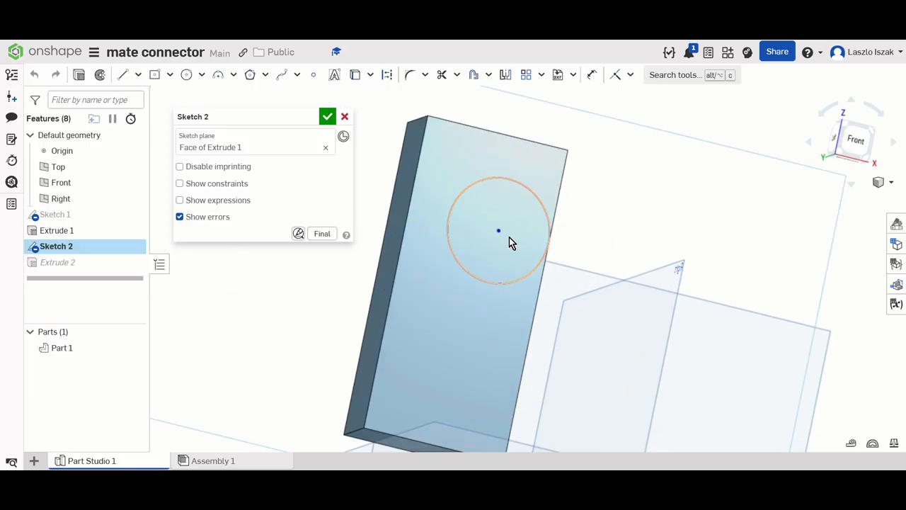
click(134, 214)
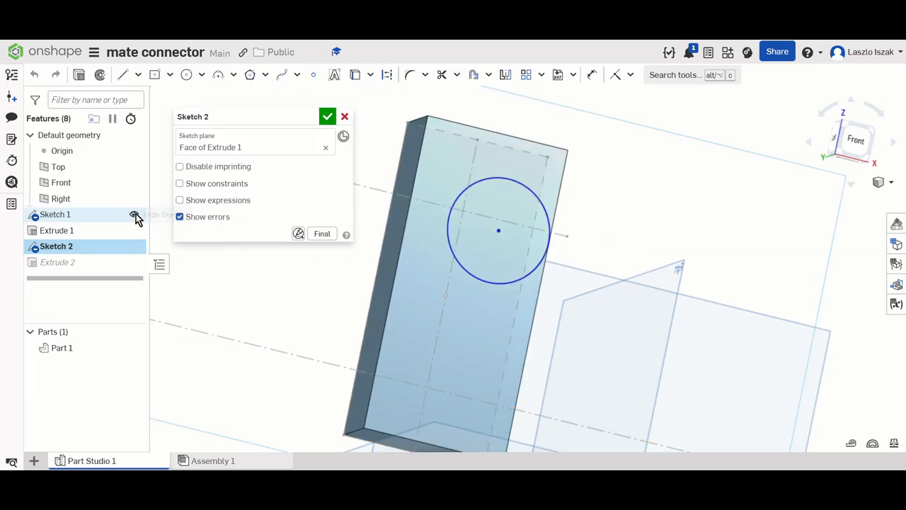
- Try to apply a Pierce constraint between the circle's centre and the Sketch 1 construction lines
click(499, 231)
click(631, 76)
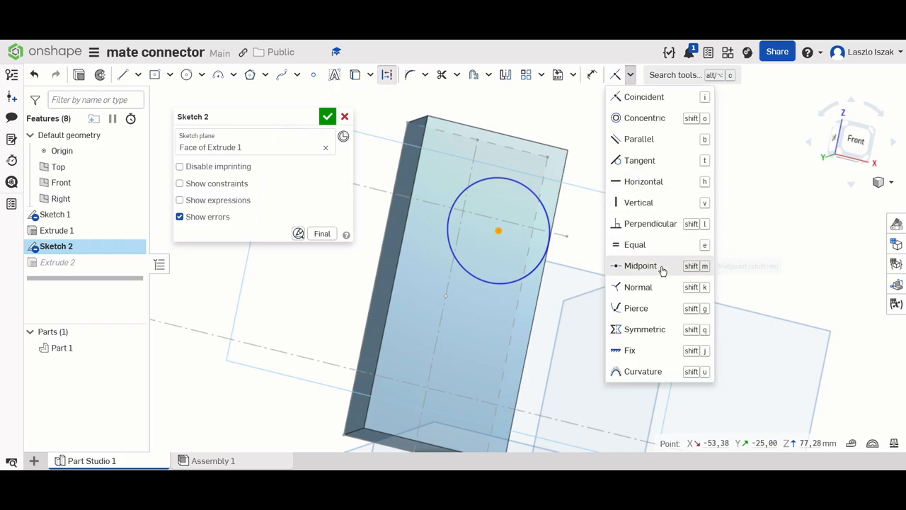
click(656, 311)
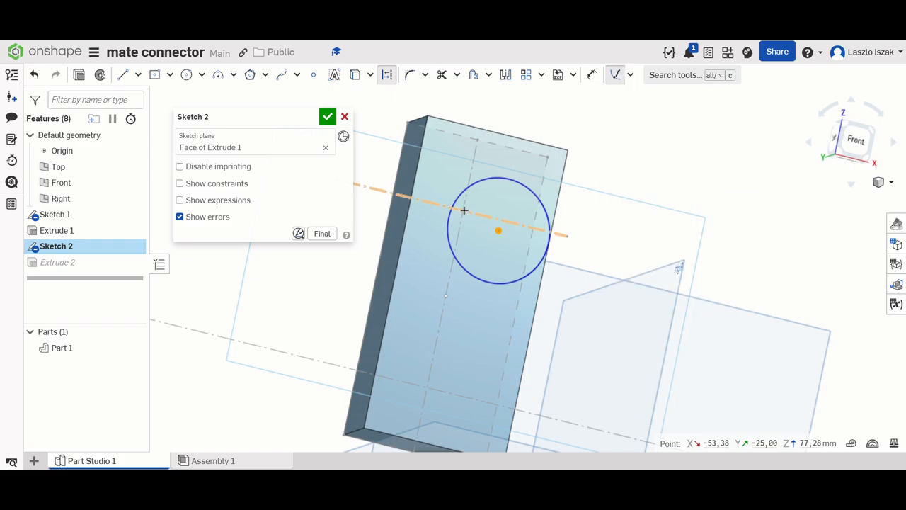
click(464, 210)
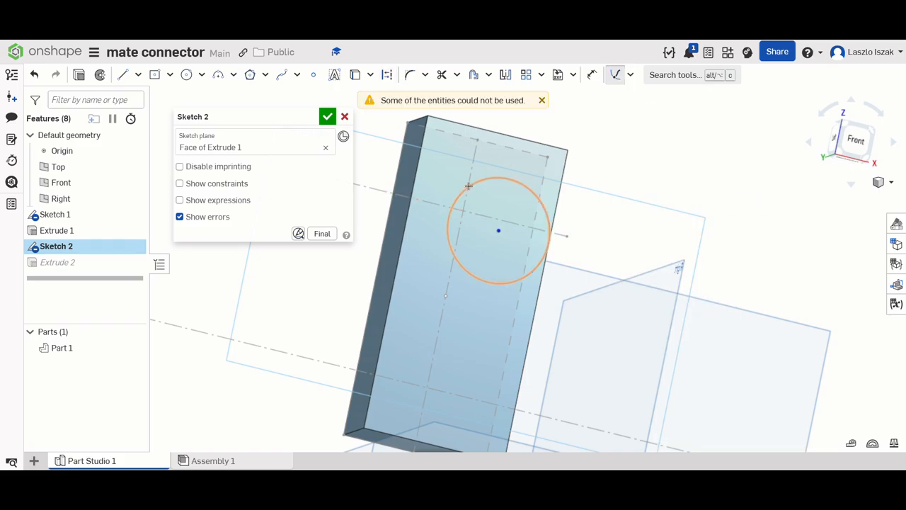
- Make the circle's centre coincident with both the upper cross construction line and the rectangle's lengthwise centre line
click(631, 75)
click(617, 93)
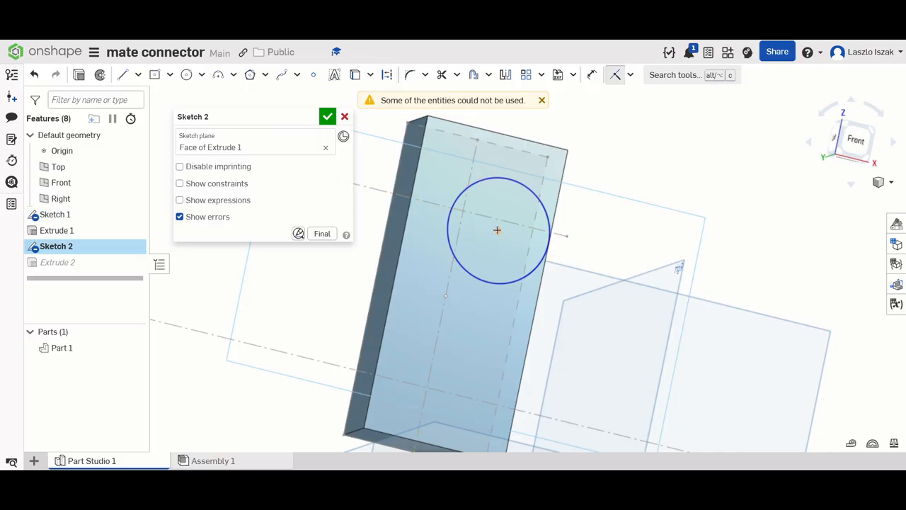
click(498, 229)
click(478, 210)
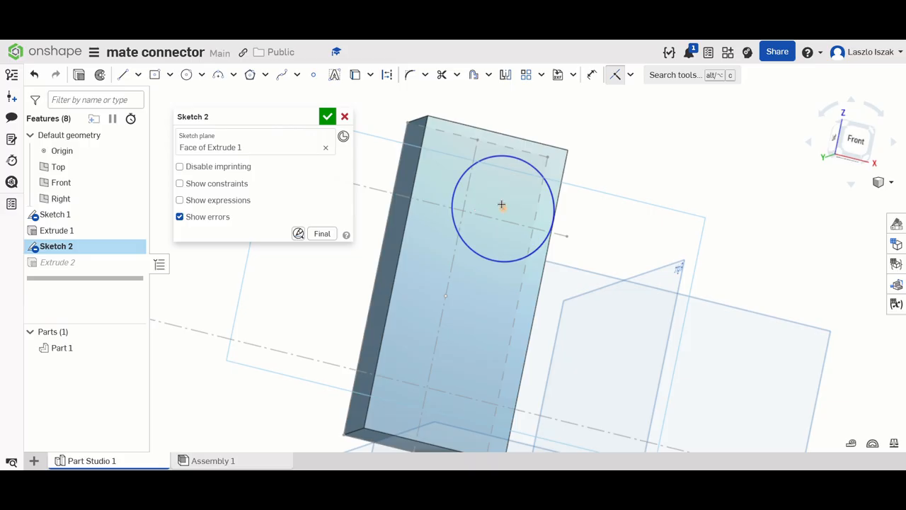
click(501, 205)
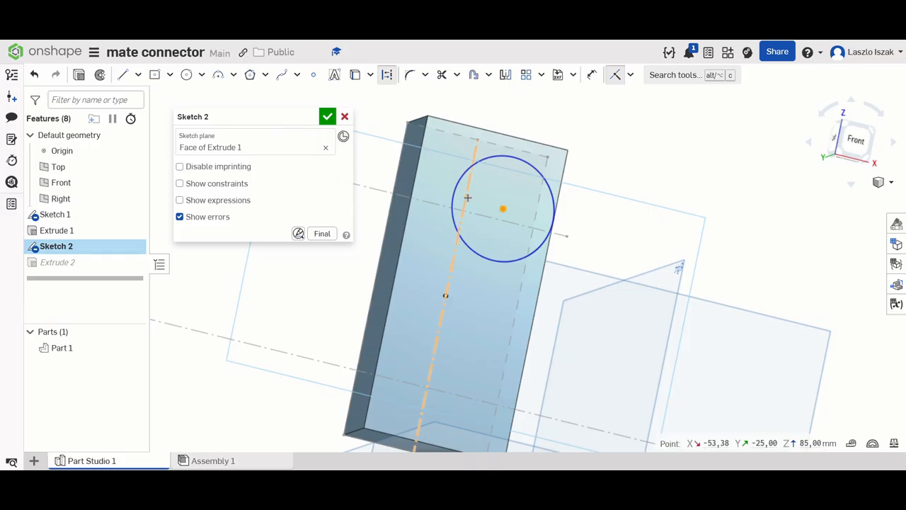
key(Escape)
key(n)
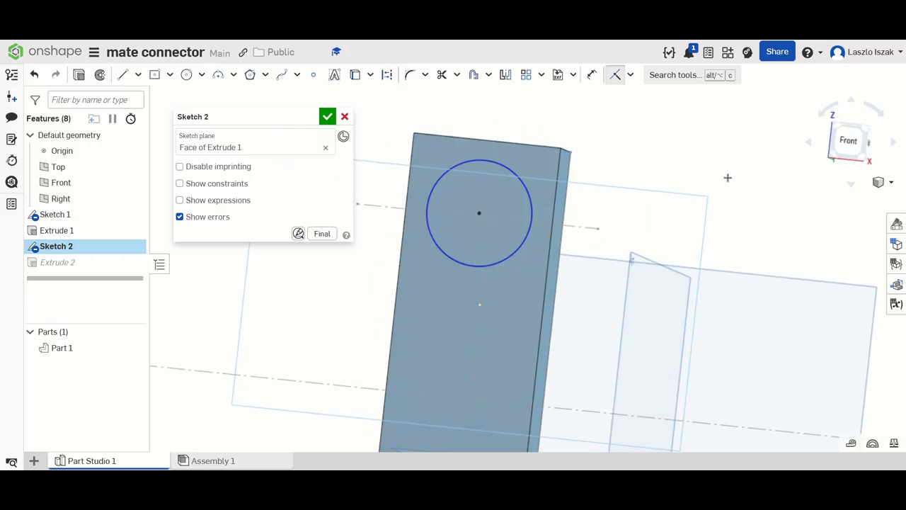
- Dimension the circle's diameter as 33 mm, working in the Front view
click(843, 143)
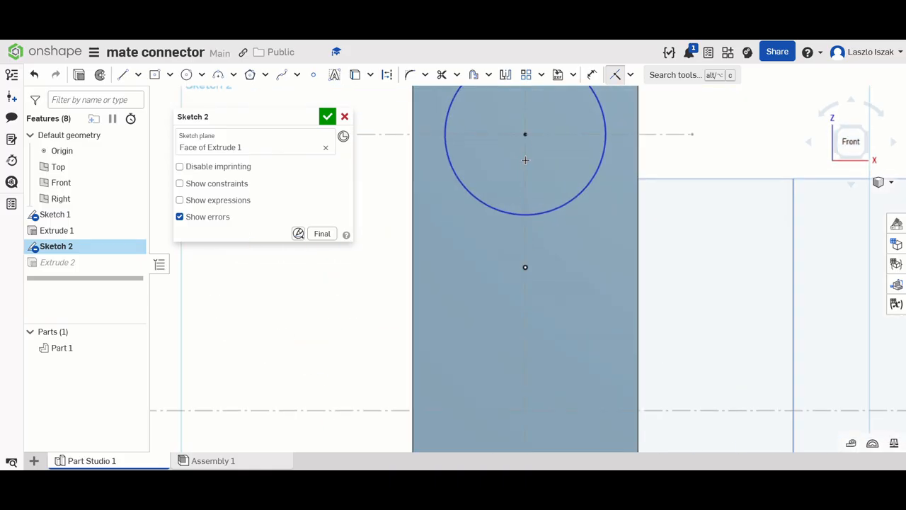
middle_drag(525, 160, 521, 258)
scroll(521, 257, up, 2)
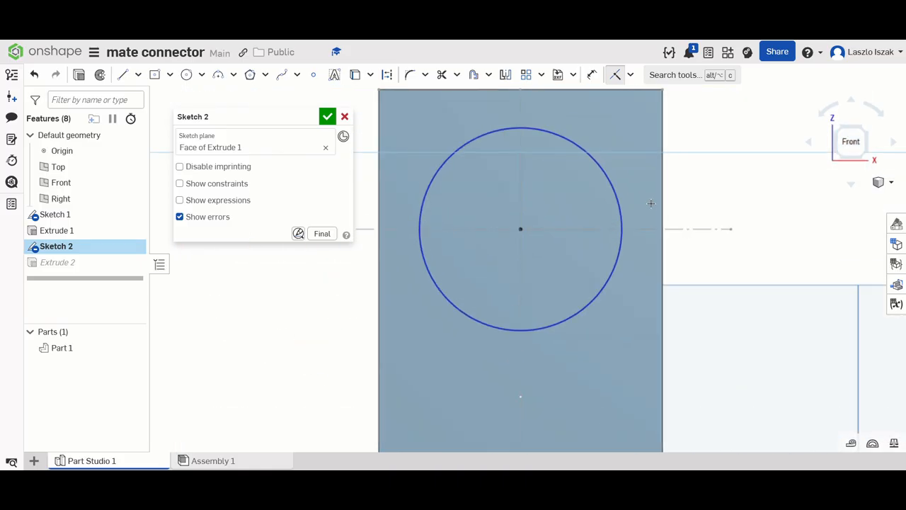
click(592, 75)
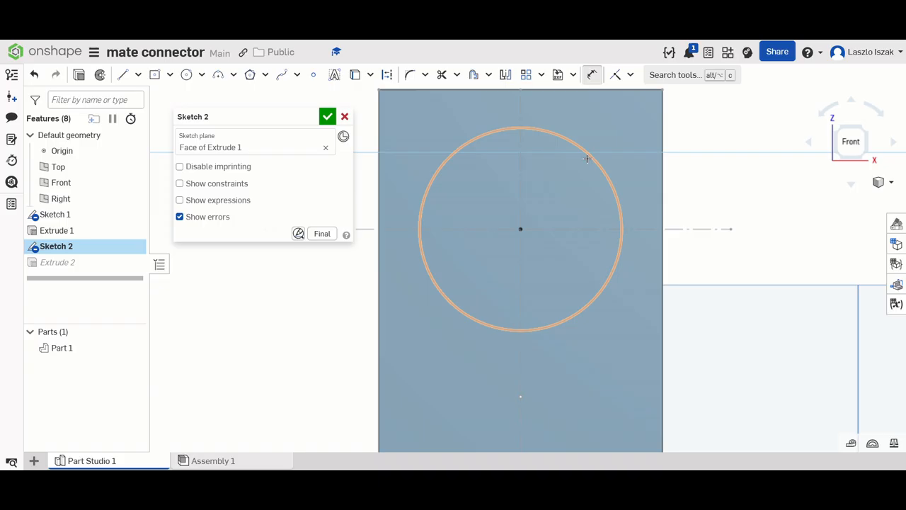
click(588, 159)
click(620, 136)
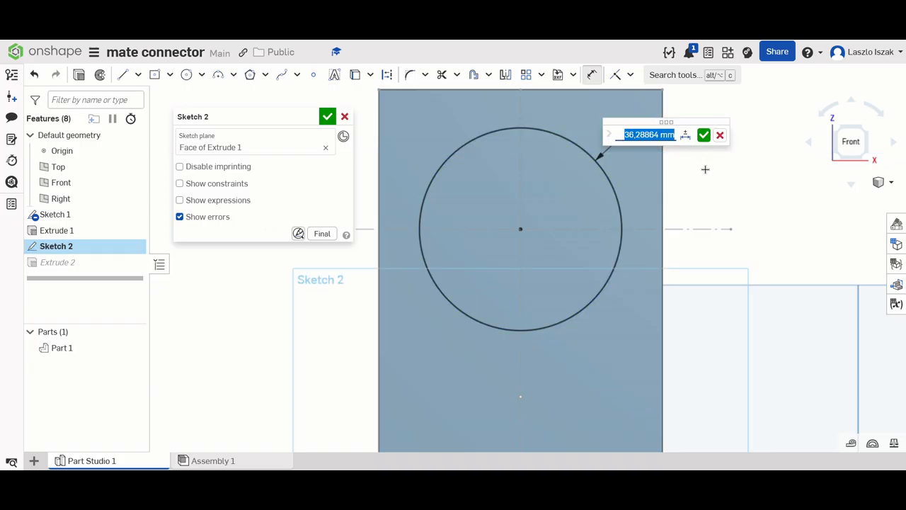
text(33)
key(Return)
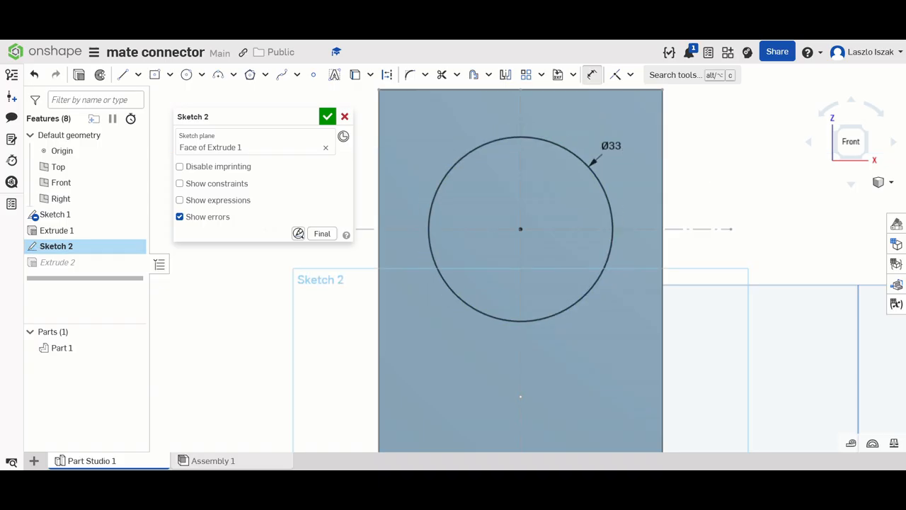
- Finish editing Sketch 2 and accept it
click(328, 117)
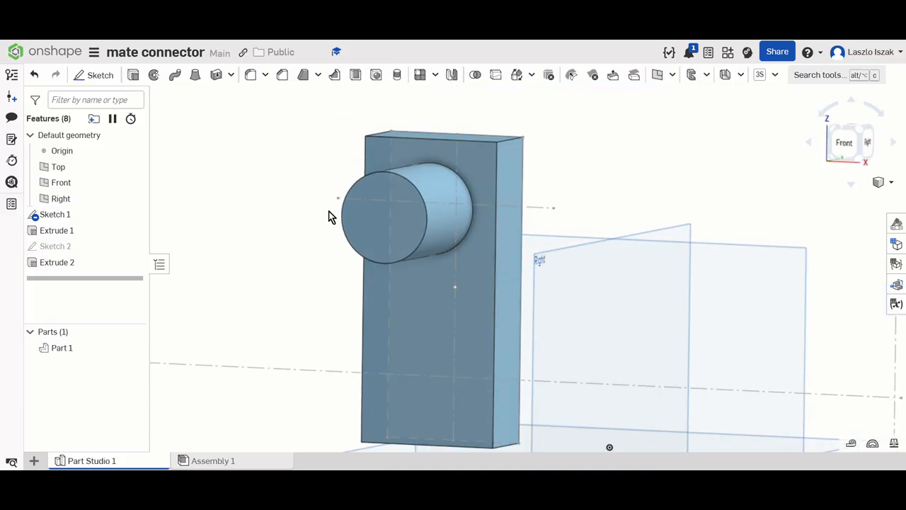
click(672, 76)
scroll(681, 177, down, 5)
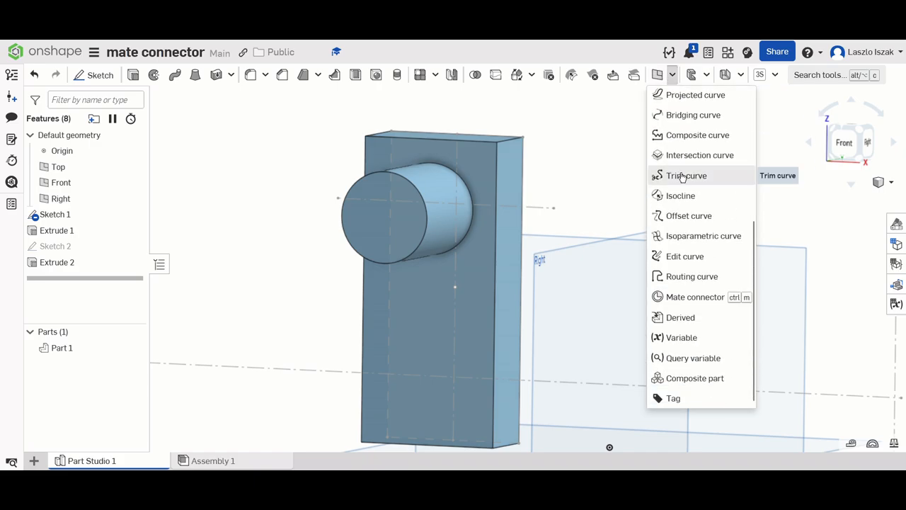
click(679, 299)
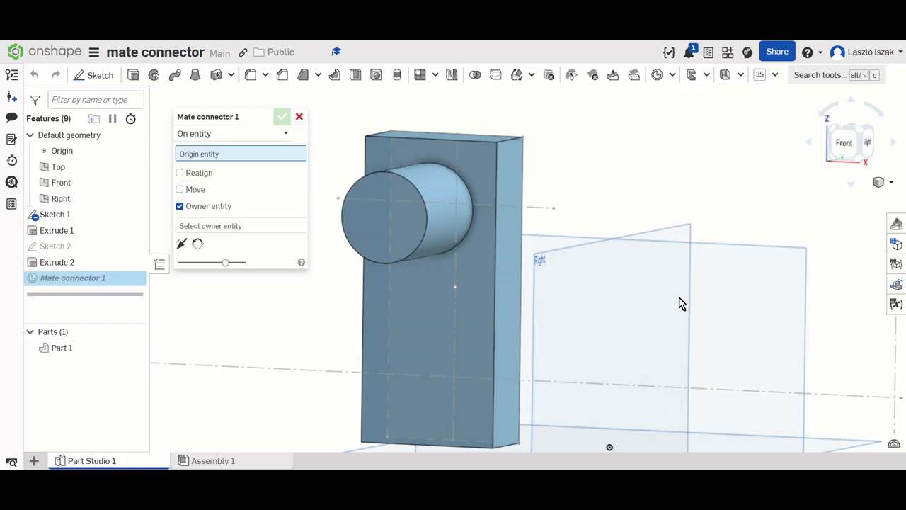
click(300, 117)
click(673, 73)
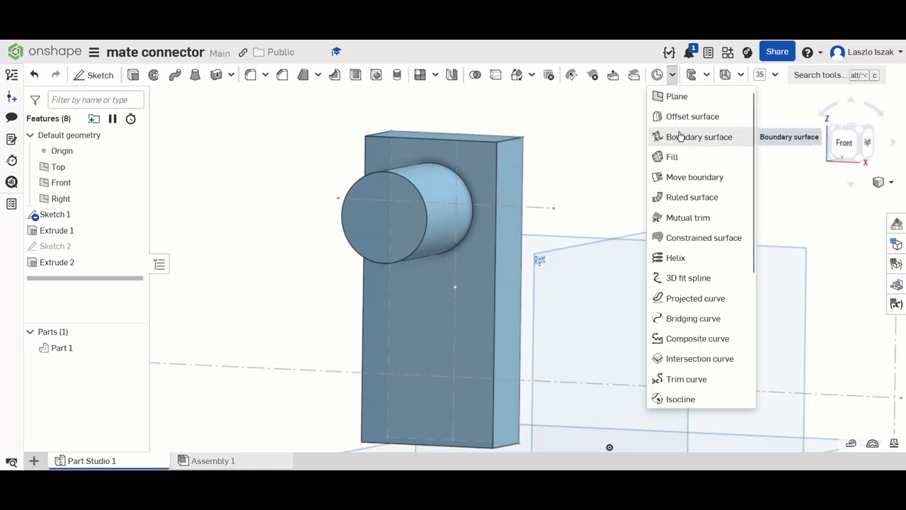
click(678, 97)
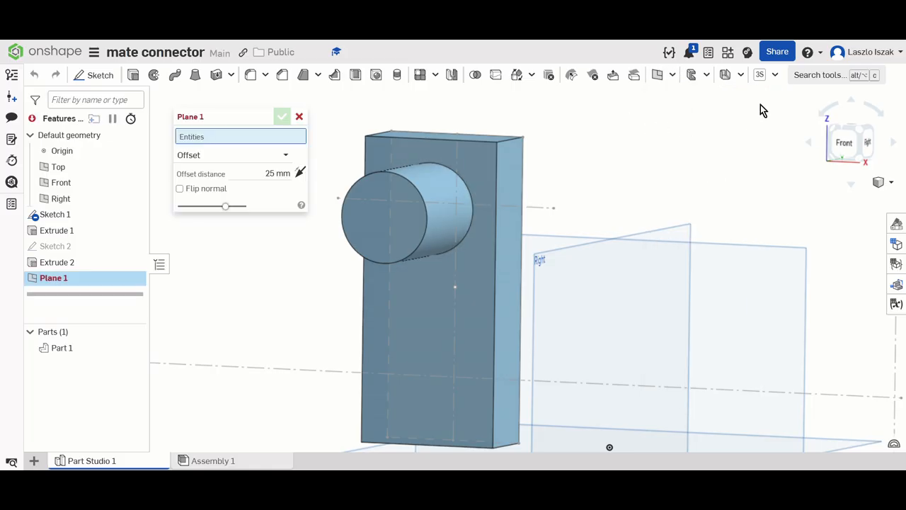
- Find the Mate connector tool by searching for "mate" and place a connector on the pin's cylindrical face, at the block end of its axis
click(818, 75)
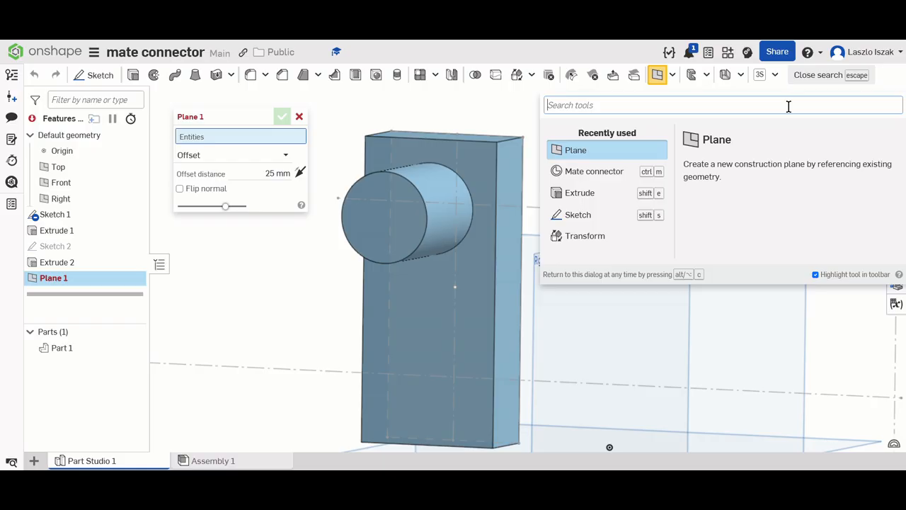
text(mate)
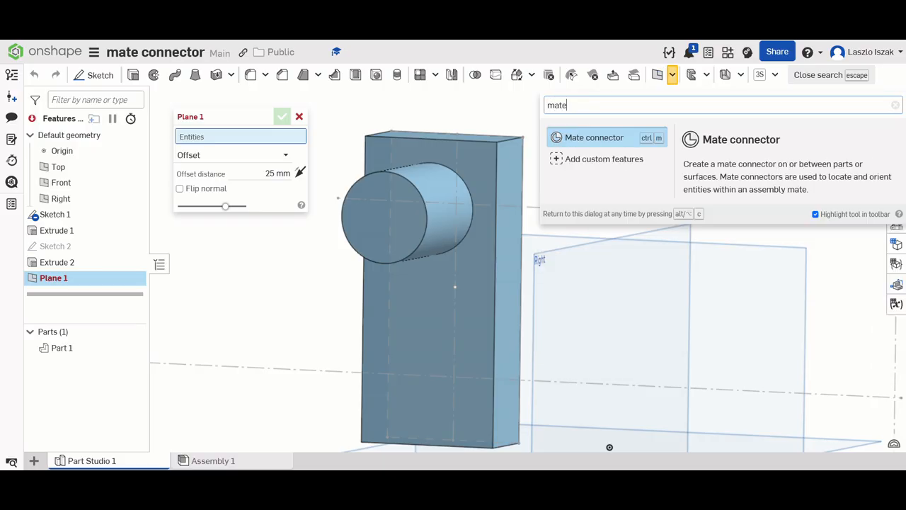
click(592, 137)
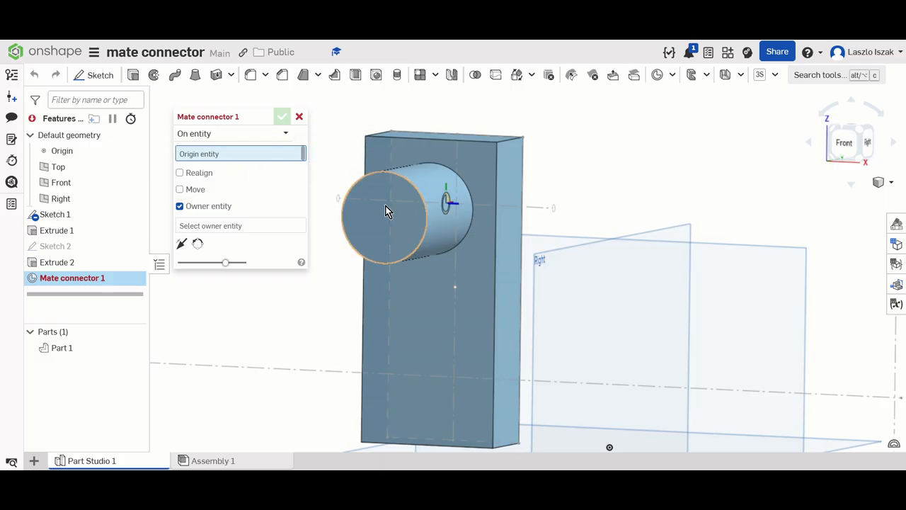
right_drag(457, 252, 444, 253)
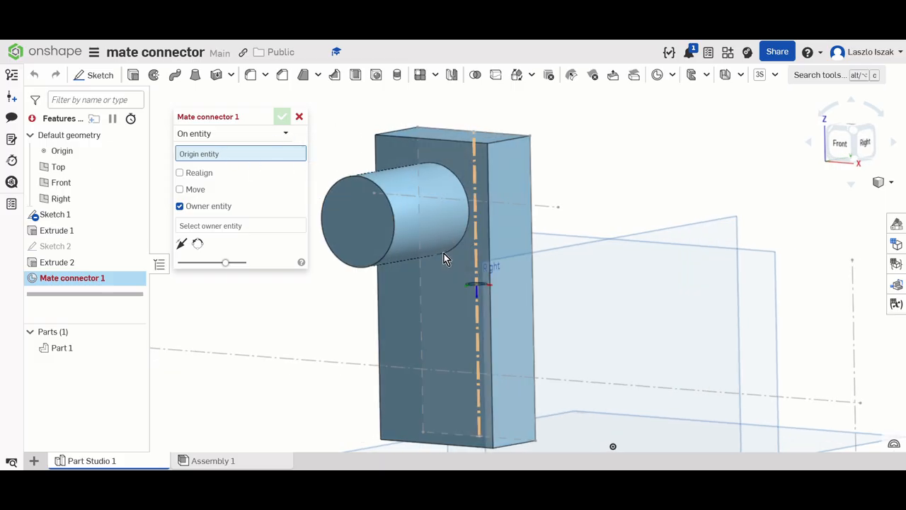
click(434, 216)
click(433, 216)
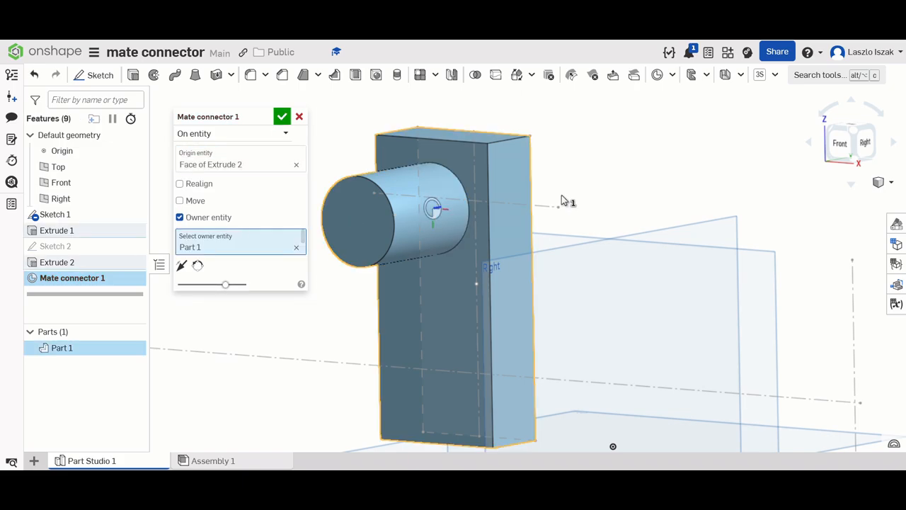
- Realign the mate connector using Sketch 1's upper cross construction line as primary axis and a lengthwise rectangle line as secondary axis
click(204, 187)
scroll(469, 209, up, 3)
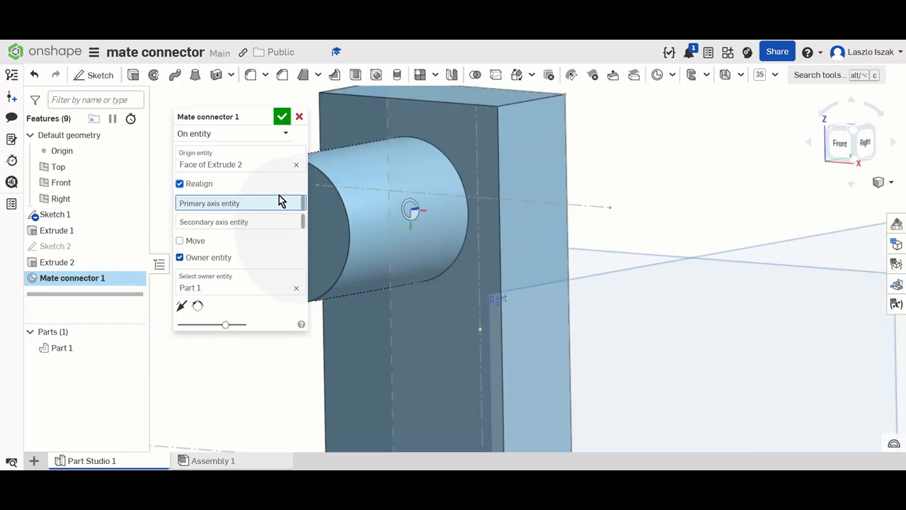
click(268, 203)
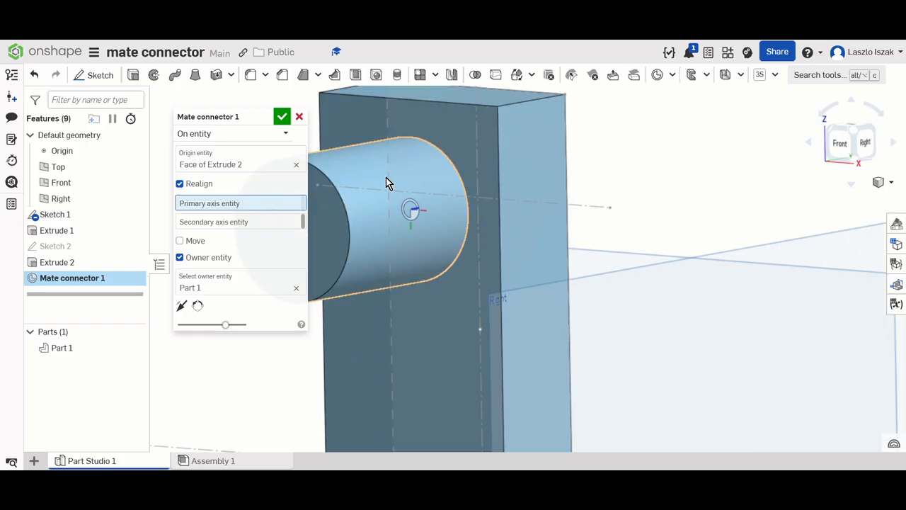
click(491, 201)
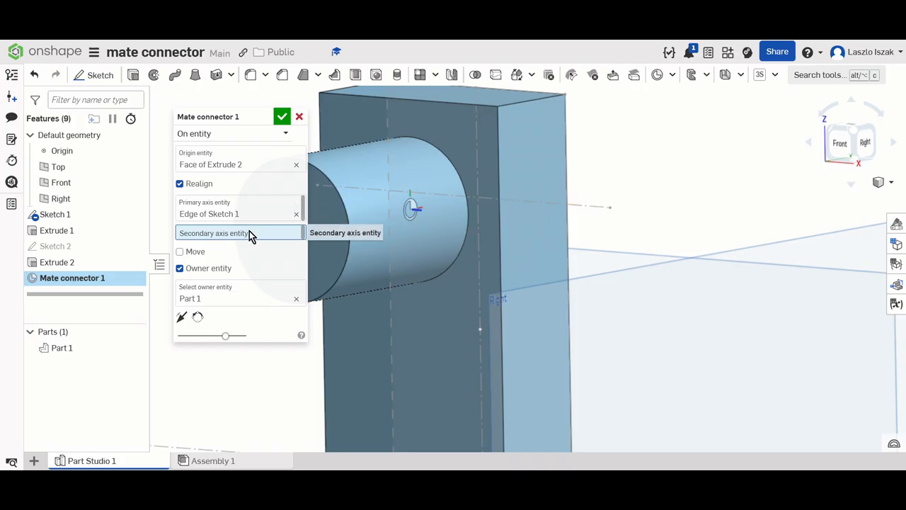
click(385, 136)
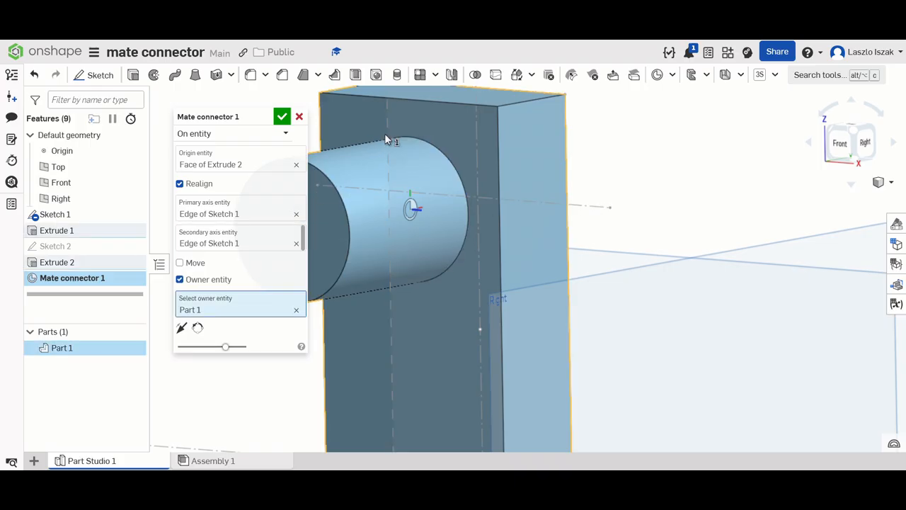
- Try moving the mate connector's origin 50 mm along Y and inspect its position on the pin
click(194, 263)
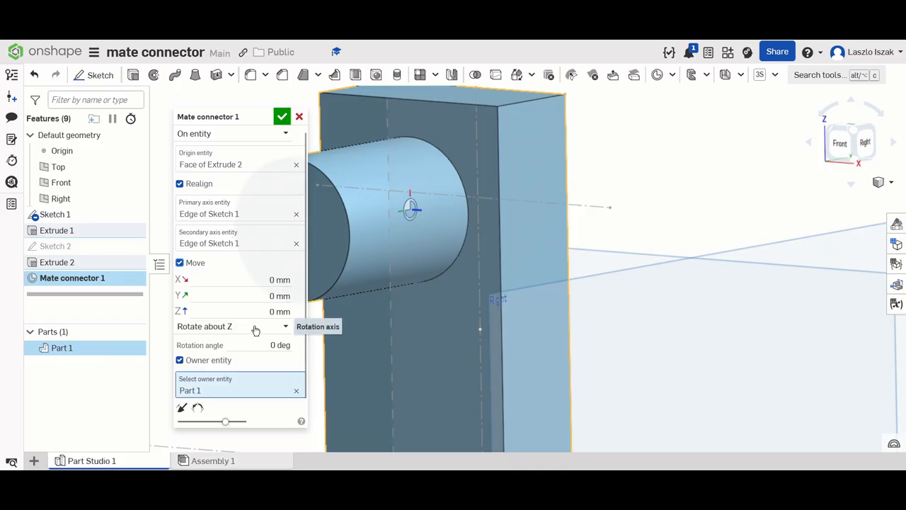
click(225, 298)
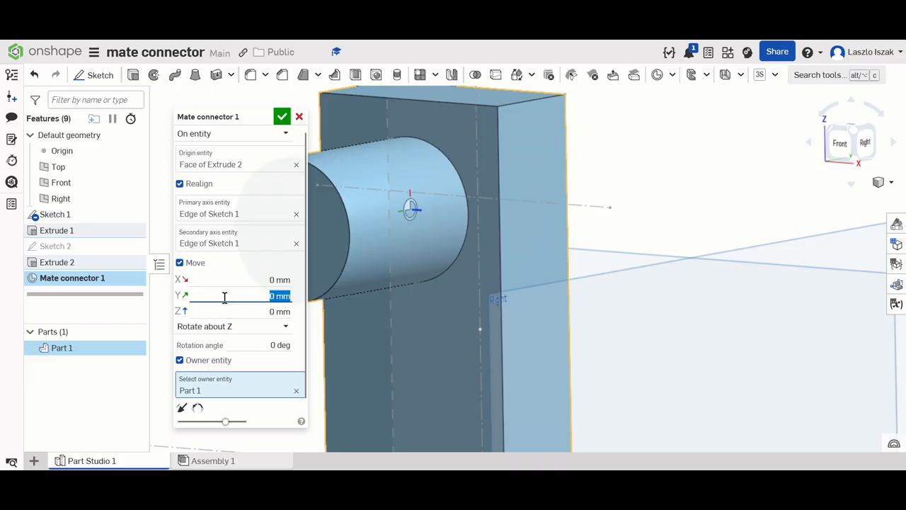
text(50)
key(Return)
scroll(420, 239, down, 5)
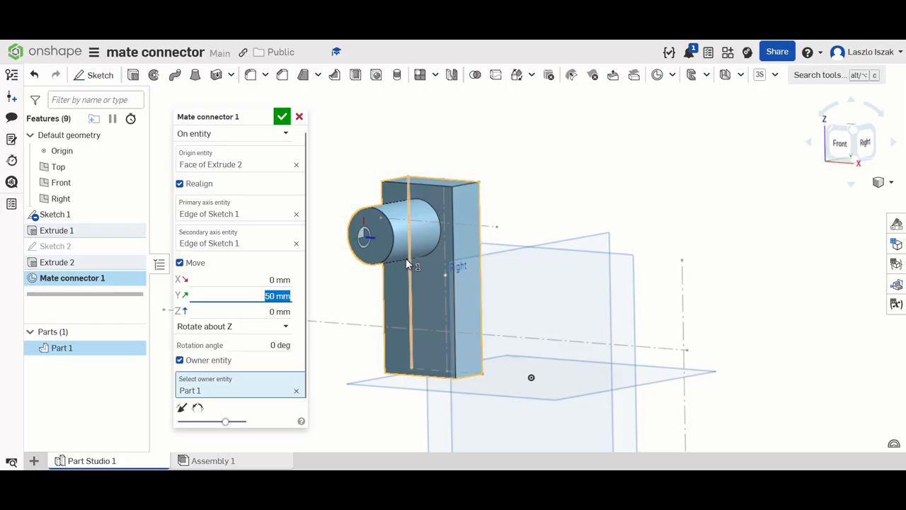
right_drag(405, 258, 381, 266)
middle_drag(381, 265, 562, 203)
scroll(561, 202, up, 4)
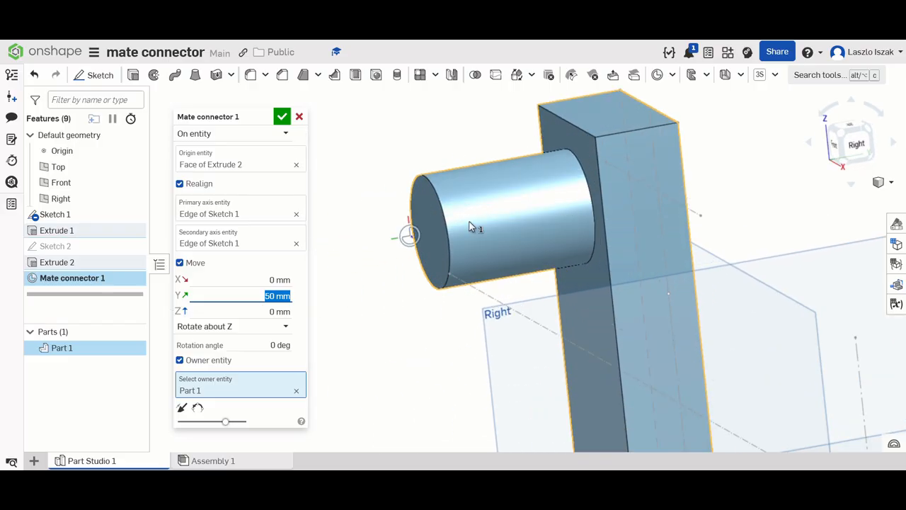
- Reset the mate connector's Y offset to 0 mm and disable the Move option
text(0)
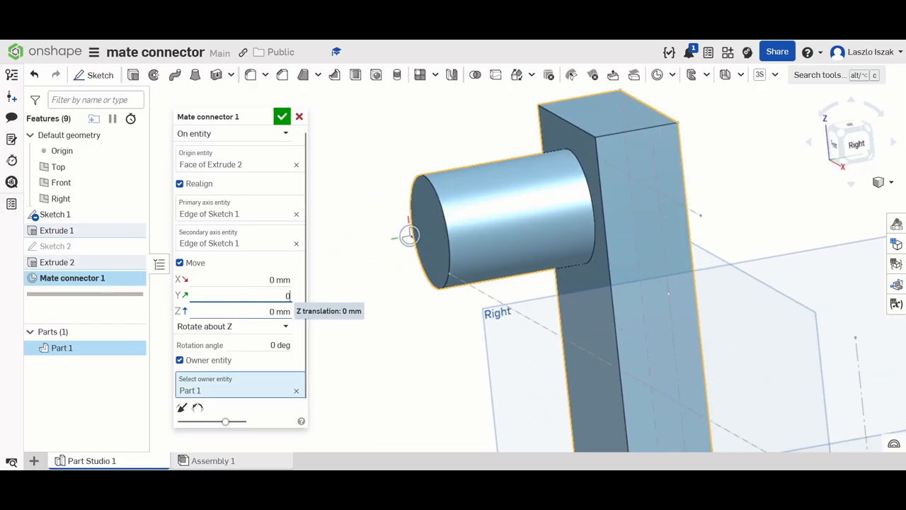
key(Return)
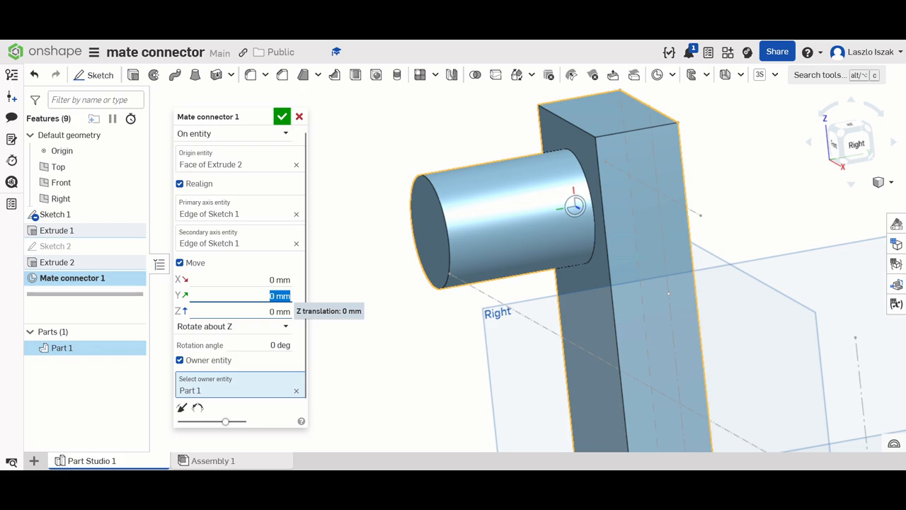
click(180, 264)
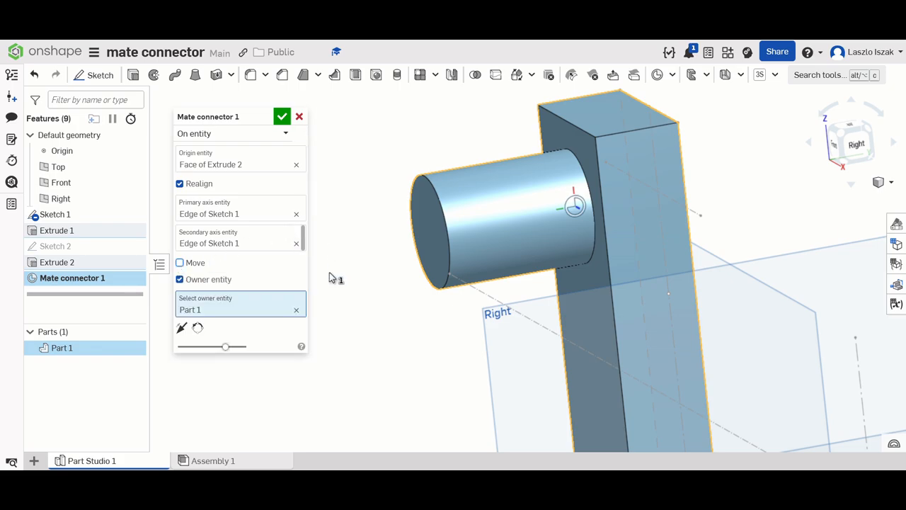
- Reorient the secondary axis so X points into the block, flip the primary axis, and accept the mate connector
click(200, 331)
scroll(617, 172, up, 2)
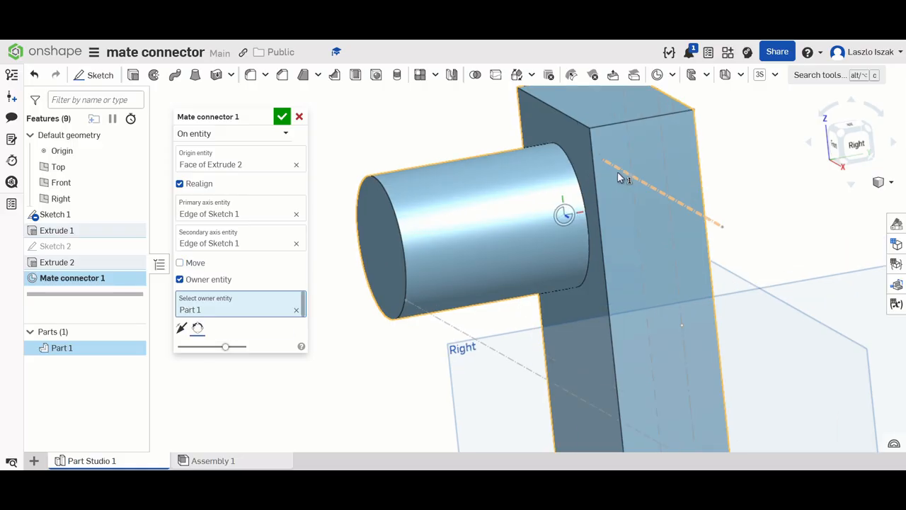
scroll(569, 240, up, 3)
scroll(514, 307, up, 3)
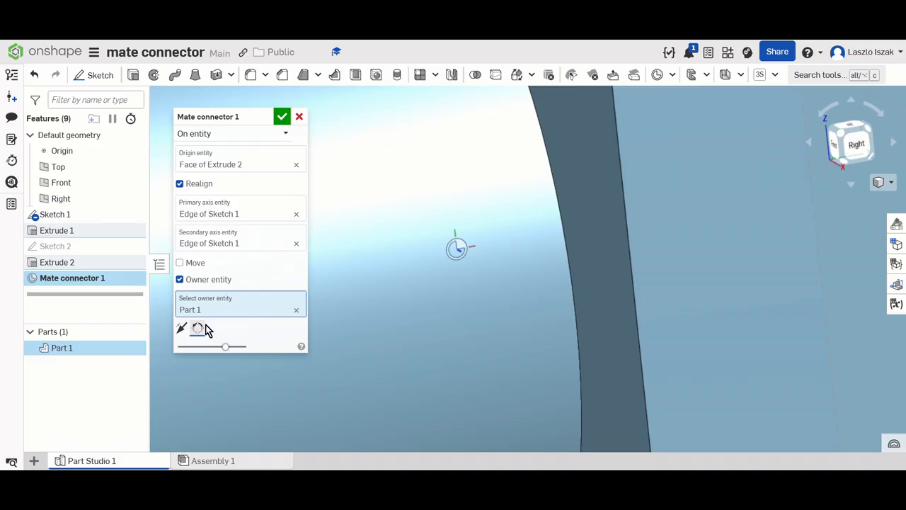
click(205, 330)
click(205, 330)
click(186, 329)
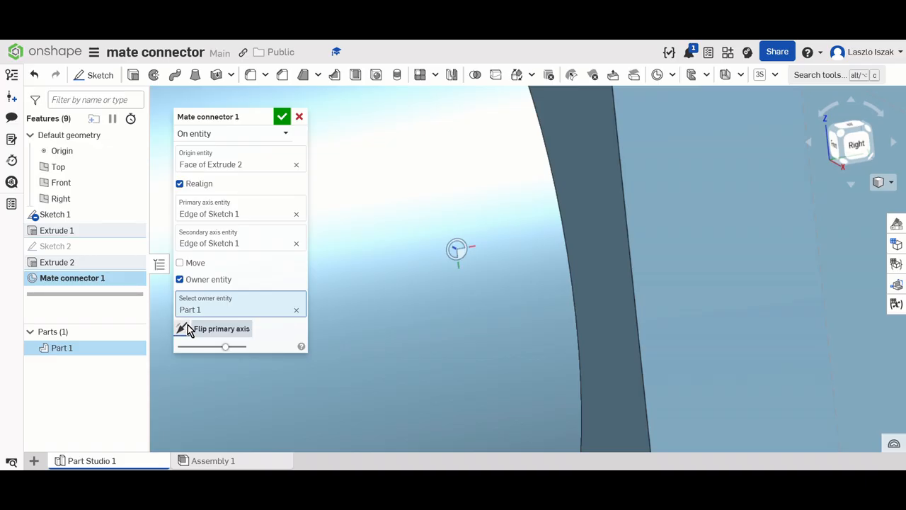
scroll(459, 271, down, 5)
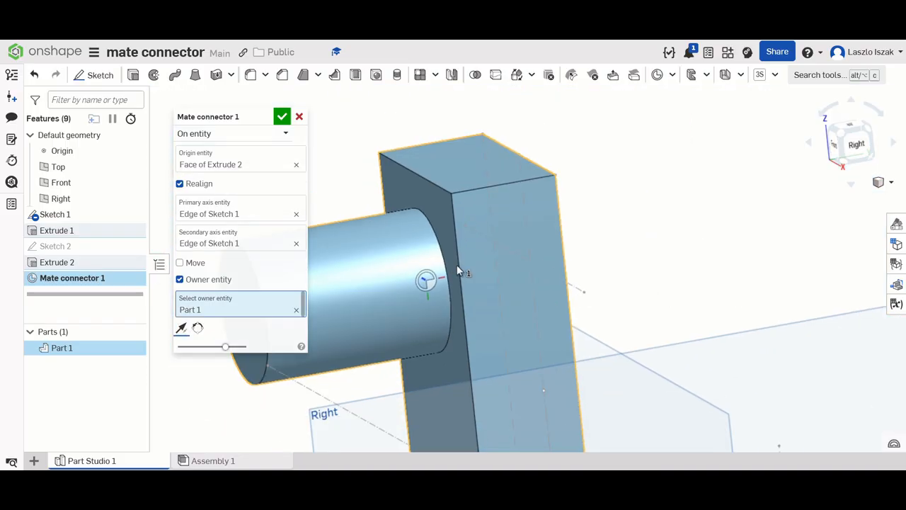
click(281, 117)
- Start a second mate connector at the middle of Sketch 1's lower short cross construction line, with that sketch curve as owner
scroll(669, 247, down, 3)
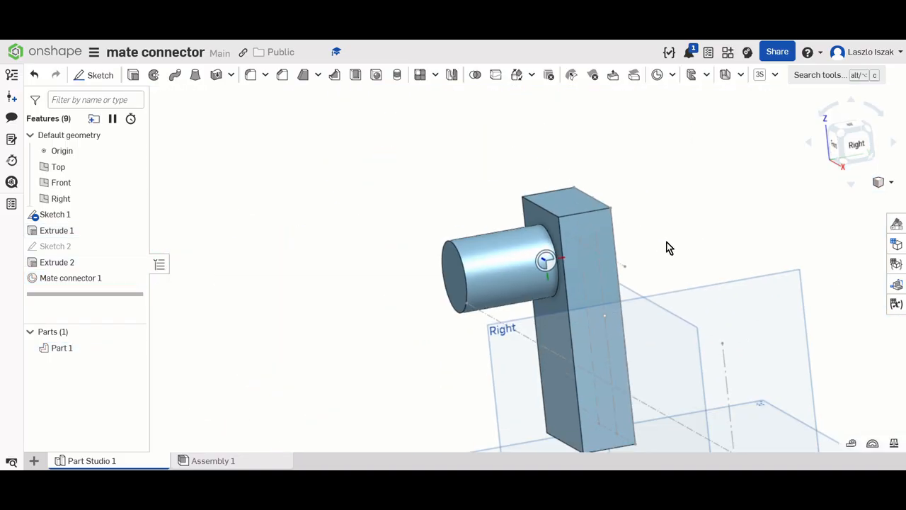
right_drag(680, 256, 769, 294)
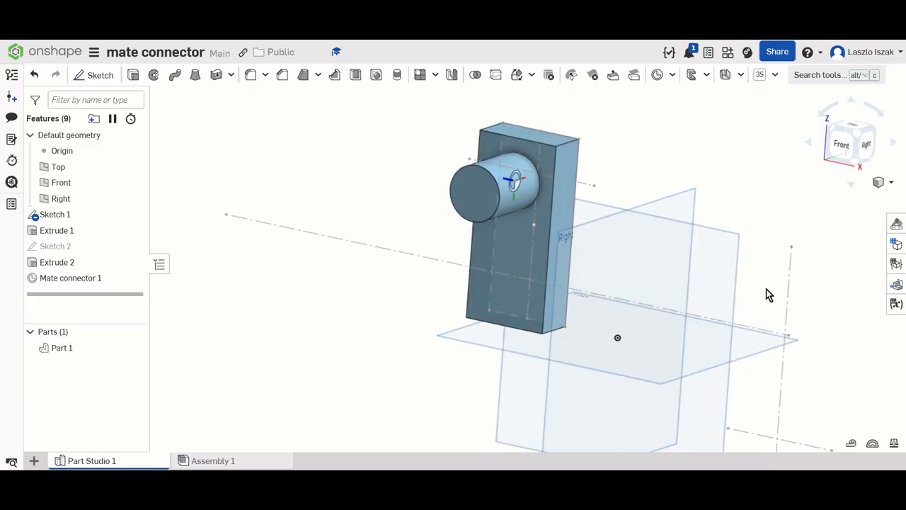
middle_drag(766, 289, 690, 170)
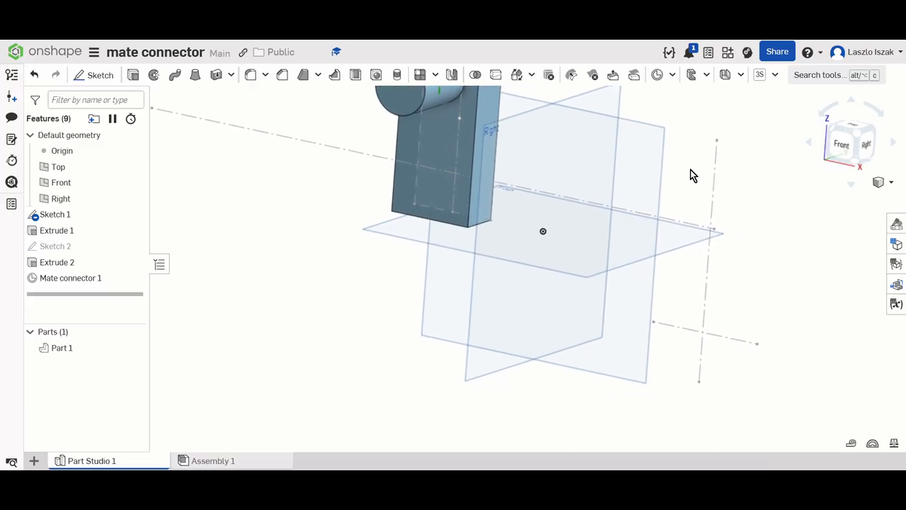
click(657, 75)
scroll(708, 336, up, 2)
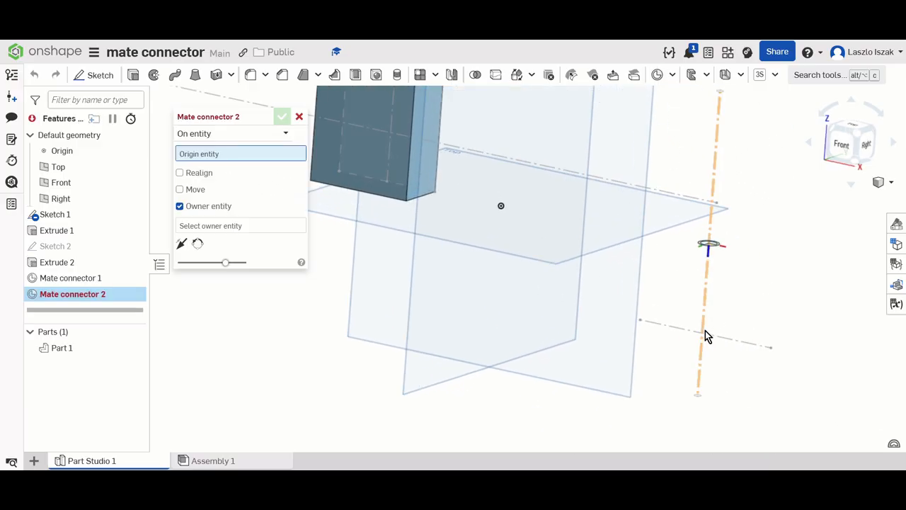
click(706, 337)
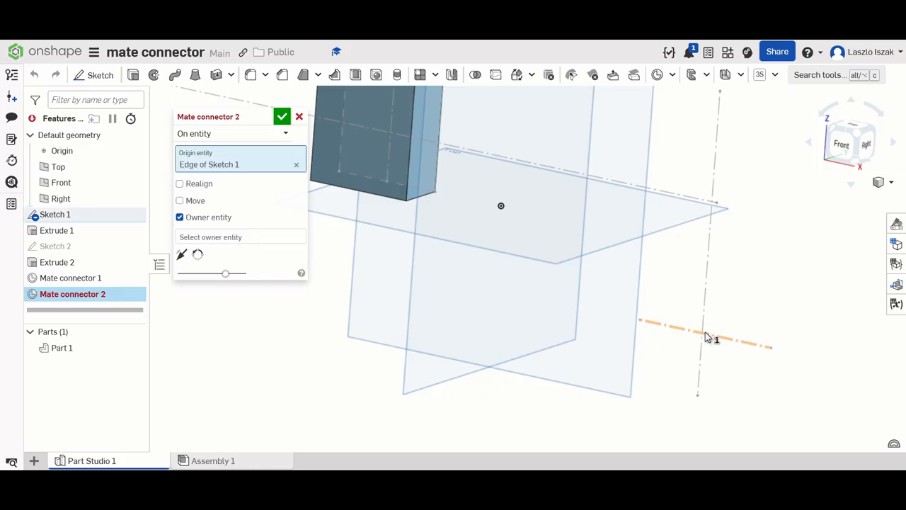
click(707, 337)
- Enable Realign for the second mate connector and use the Sketch 1 construction line as its primary axis
scroll(758, 340, up, 3)
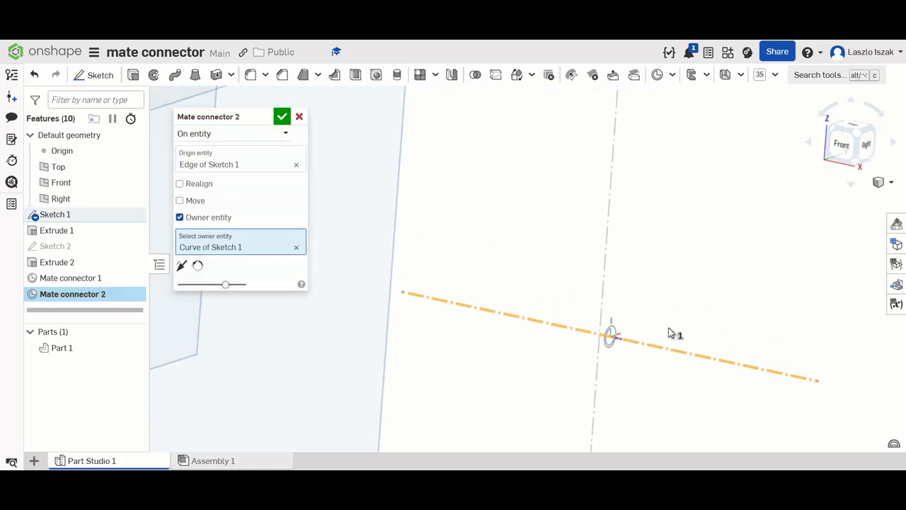
scroll(669, 333, up, 1)
middle_drag(669, 332, 543, 195)
scroll(475, 182, up, 3)
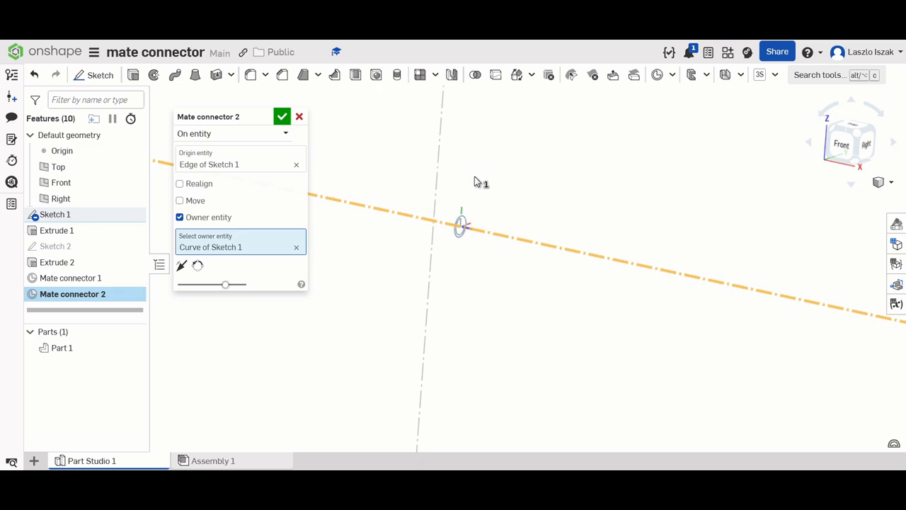
mouse_move(515, 197)
right_down()
mouse_move(525, 201)
mouse_move(517, 198)
right_up()
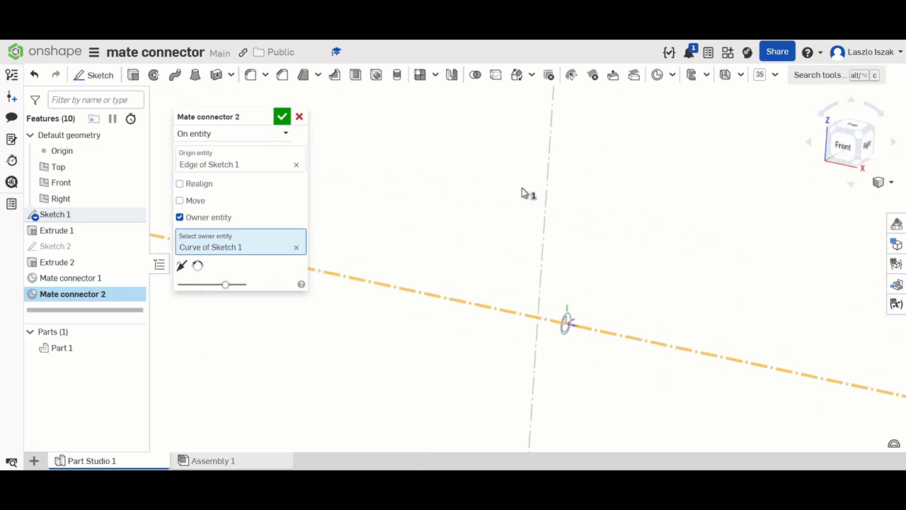
click(201, 186)
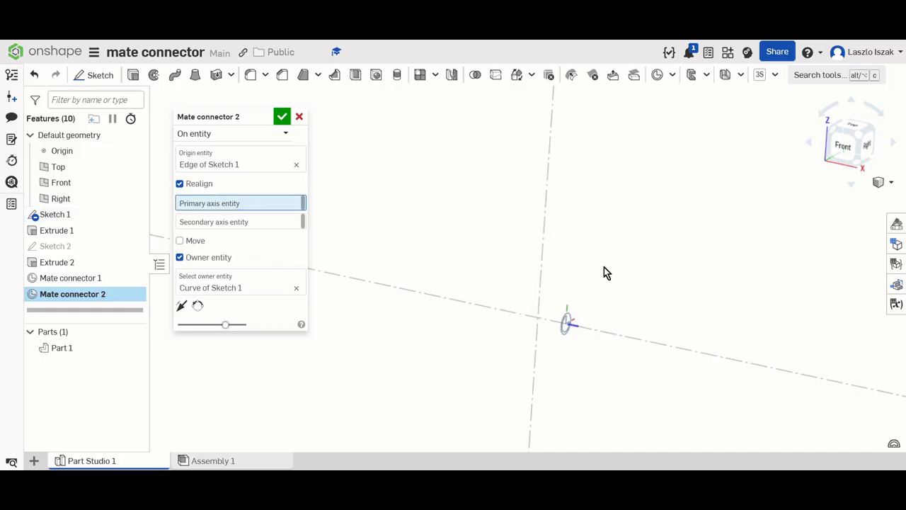
click(579, 325)
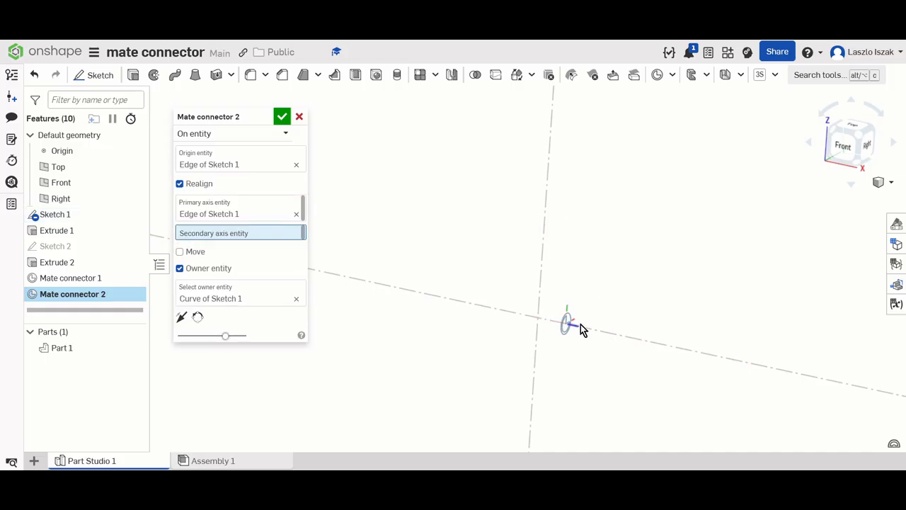
- Leave Move disabled, flip the second mate connector's primary axis, and accept the mate connector
click(195, 252)
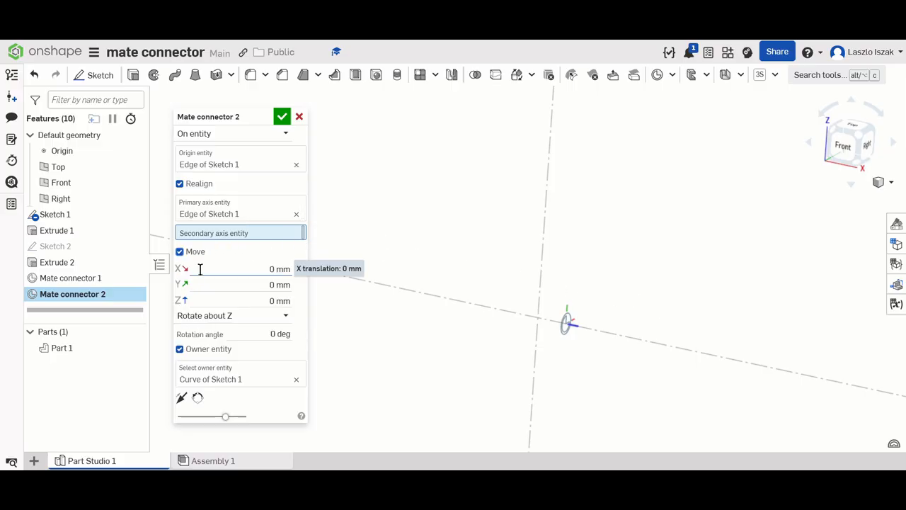
click(180, 252)
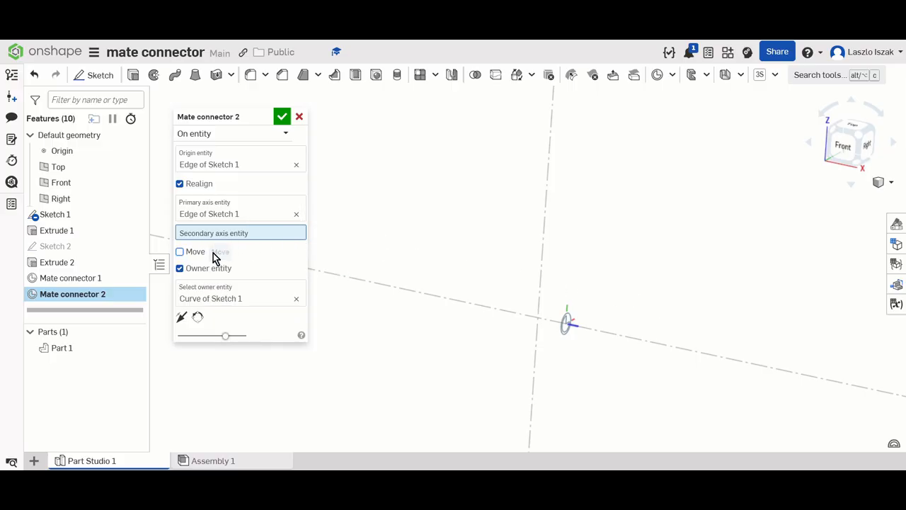
click(203, 321)
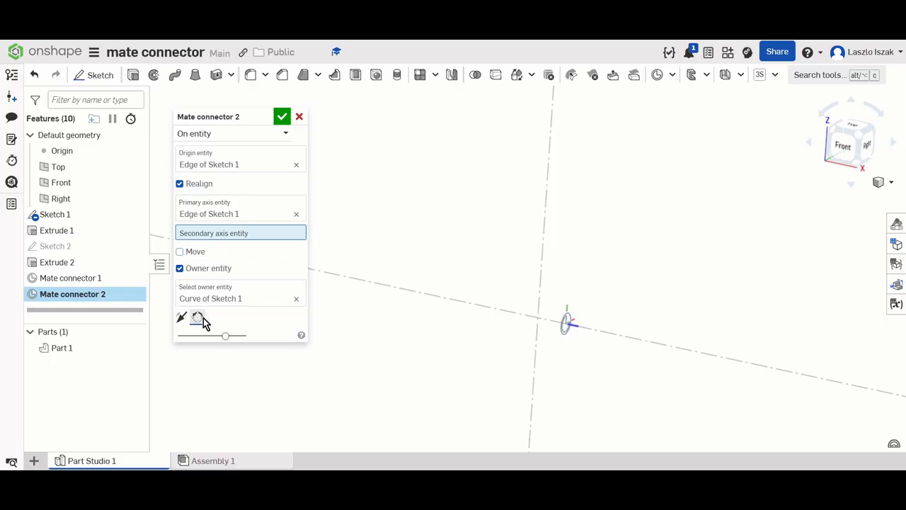
click(203, 320)
click(181, 317)
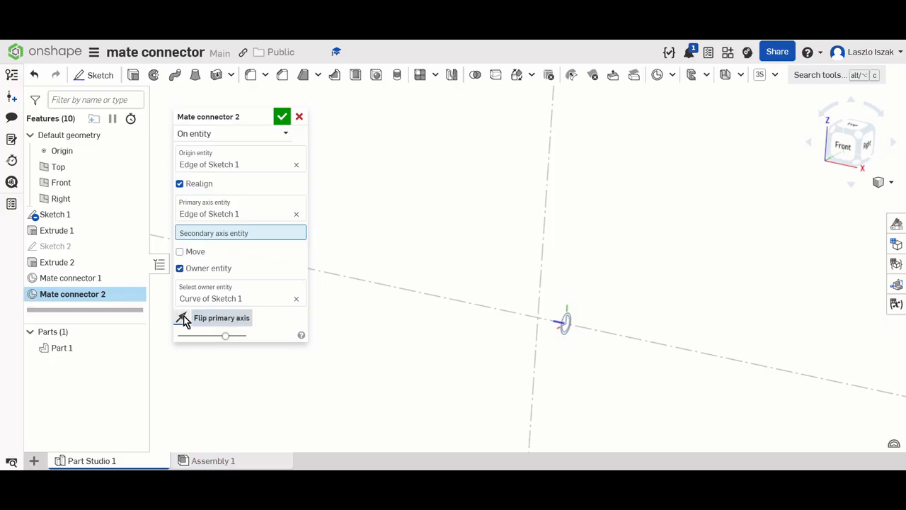
click(285, 125)
- Start a Transform of the block-and-pin part using the Transform by mate connectors method
scroll(460, 186, up, 5)
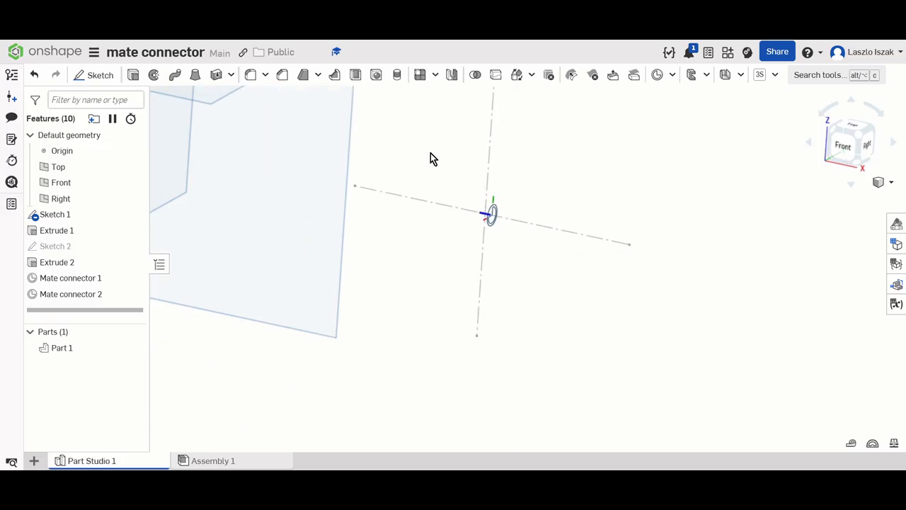
scroll(431, 160, up, 5)
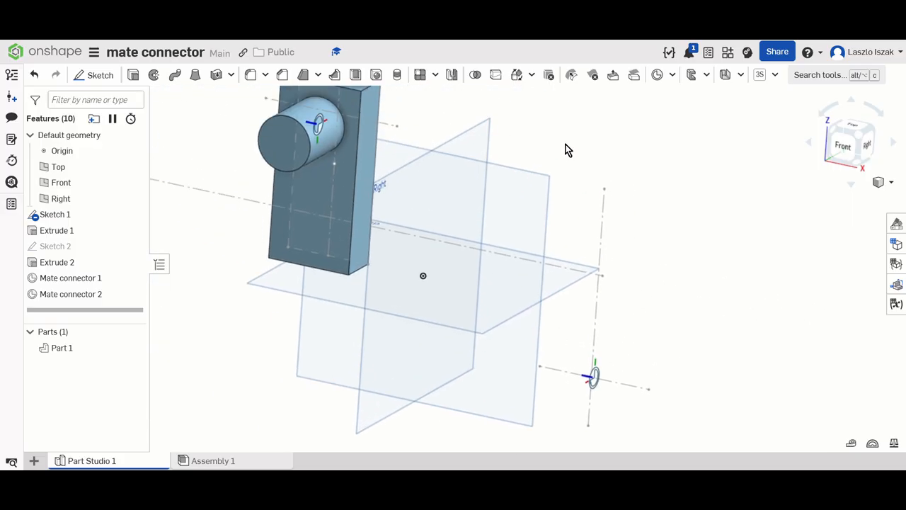
click(532, 75)
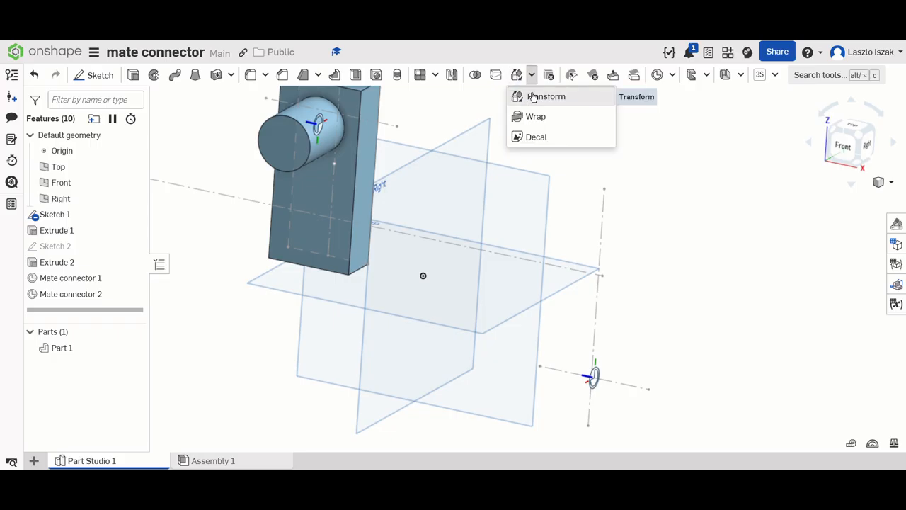
click(532, 96)
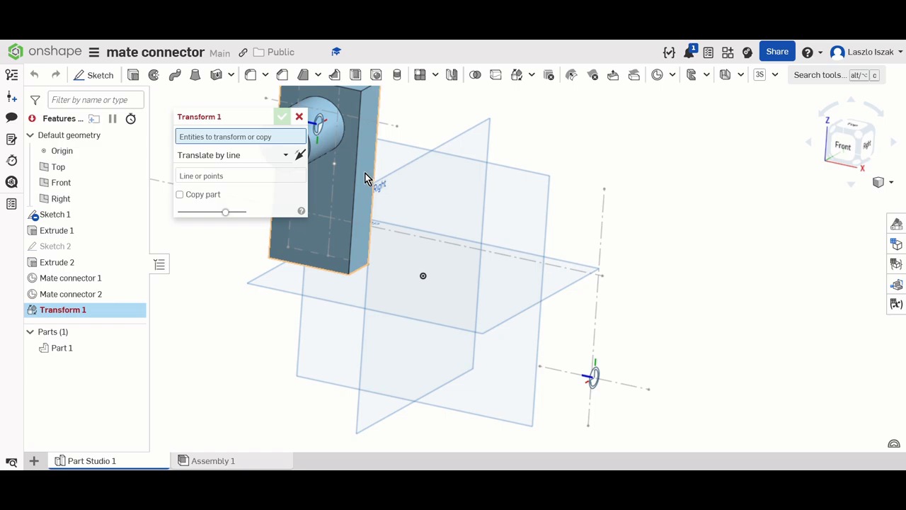
click(365, 174)
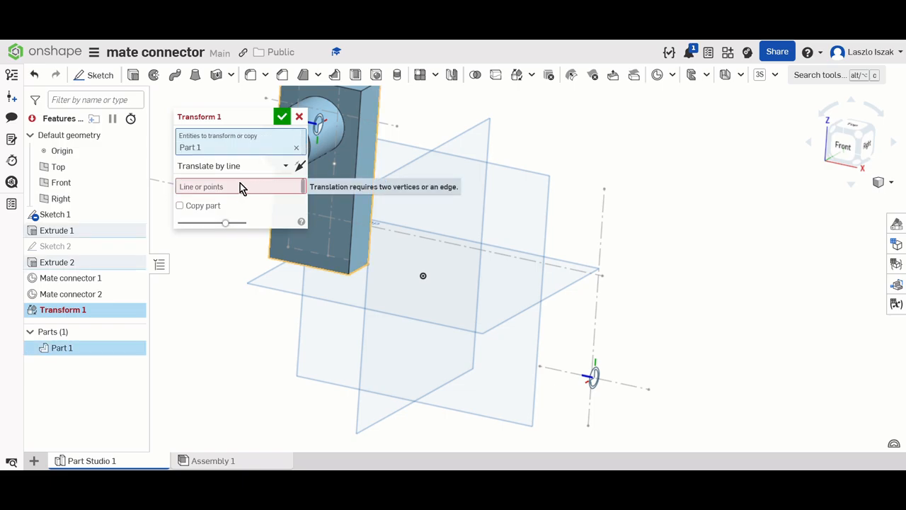
click(256, 168)
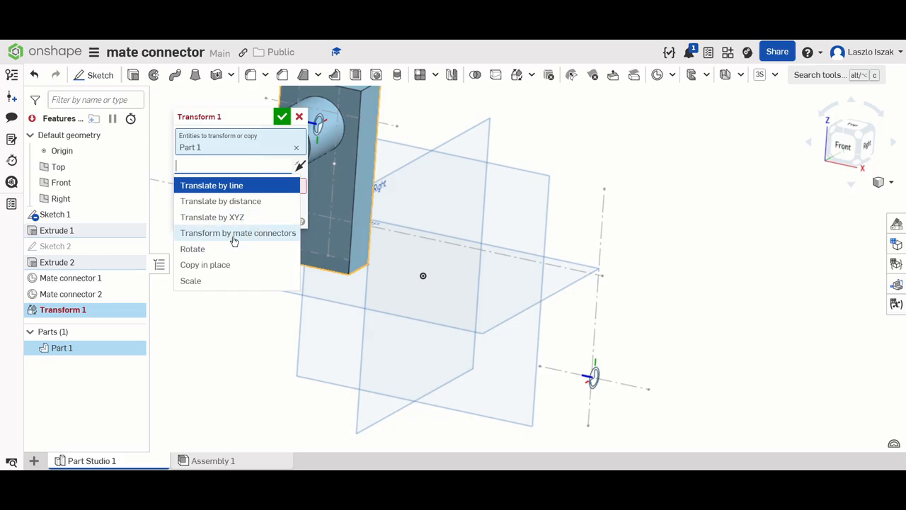
click(263, 234)
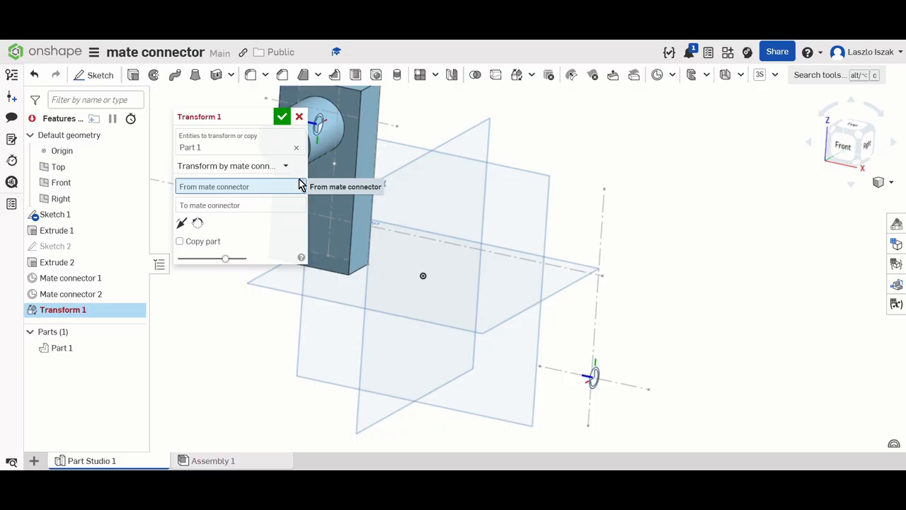
- Set Mate connector 1 on the pin as the transform's origin connector and Mate connector 2 on the sketch line as its destination
scroll(525, 187, up, 5)
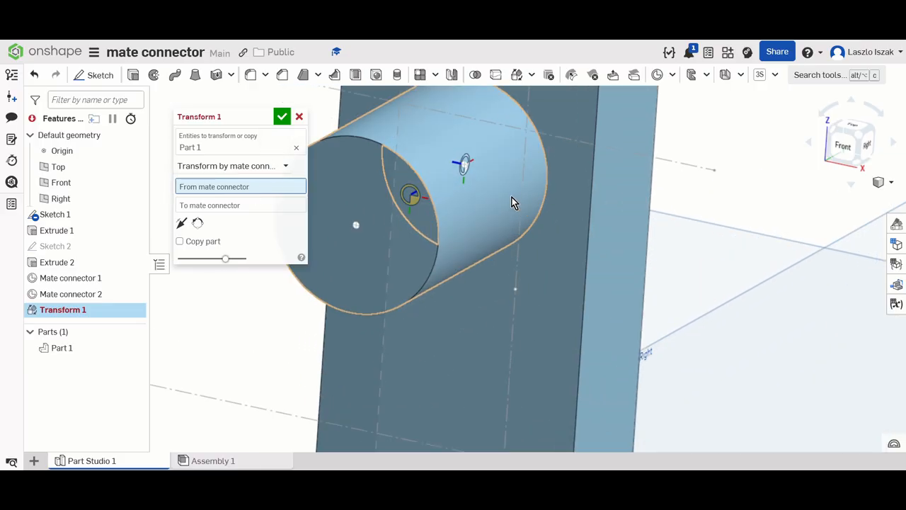
click(465, 171)
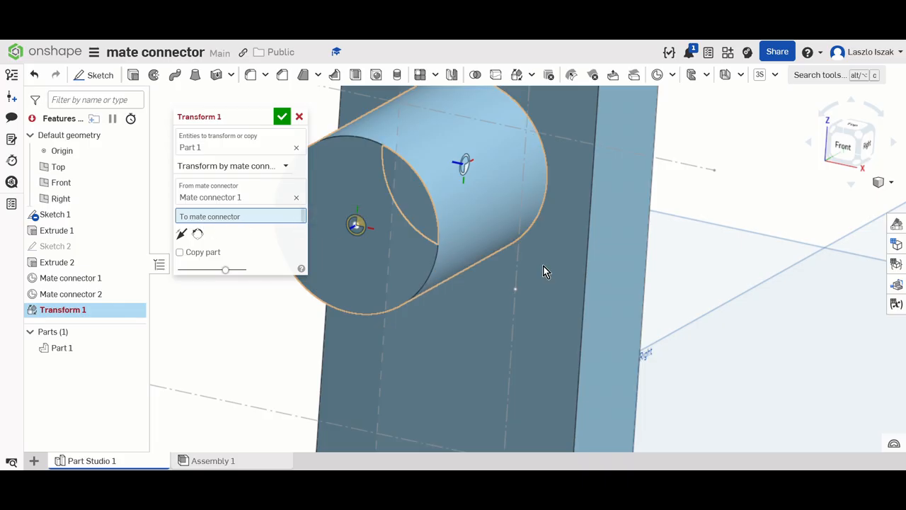
scroll(659, 288, down, 3)
scroll(673, 340, up, 8)
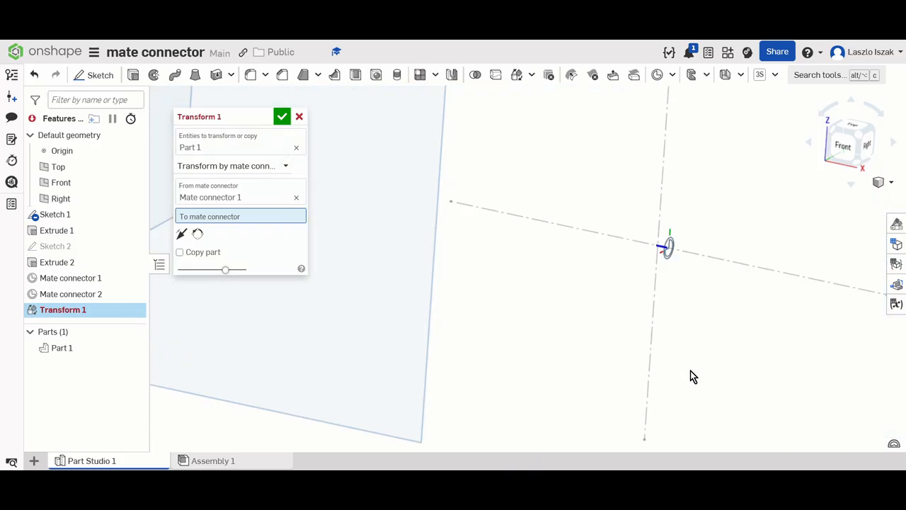
click(671, 253)
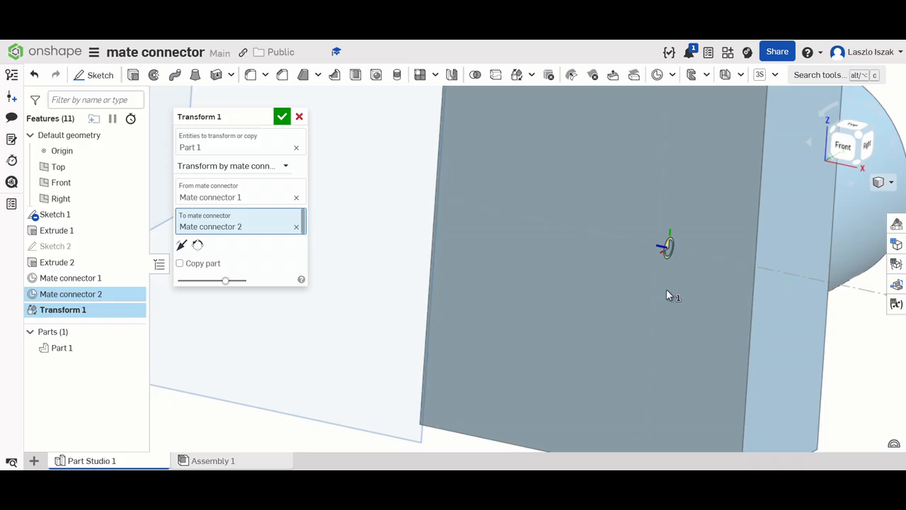
- Reorient the transform's secondary axis in three turns so the block lies flat with its pin pointing up
scroll(666, 289, down, 5)
right_drag(700, 295, 646, 303)
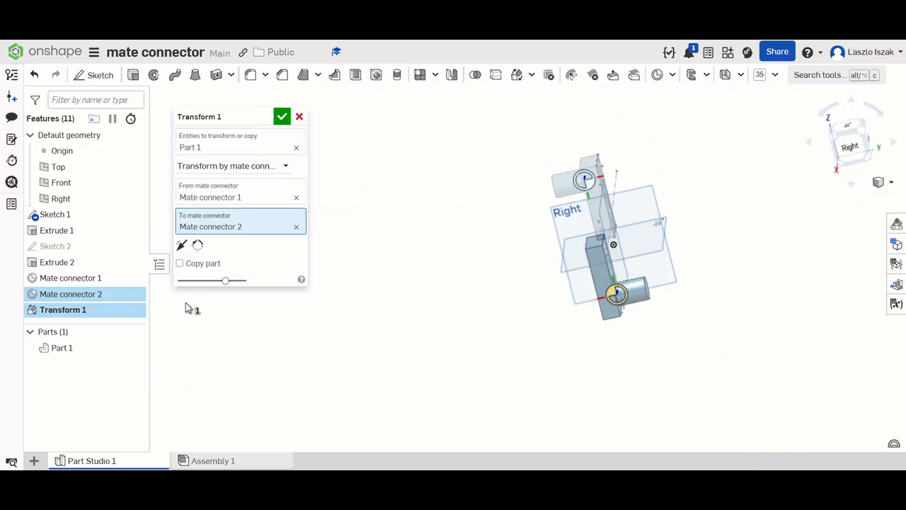
middle_drag(504, 243, 331, 194)
scroll(330, 193, up, 5)
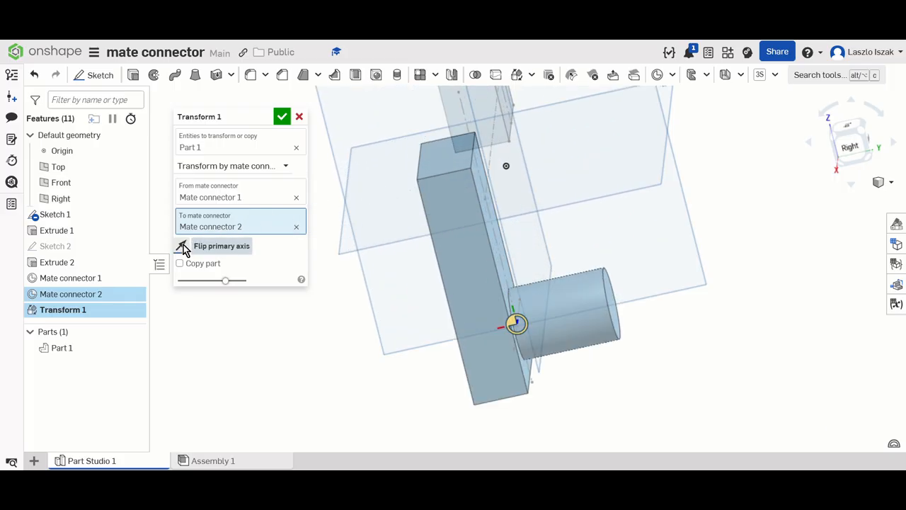
click(182, 246)
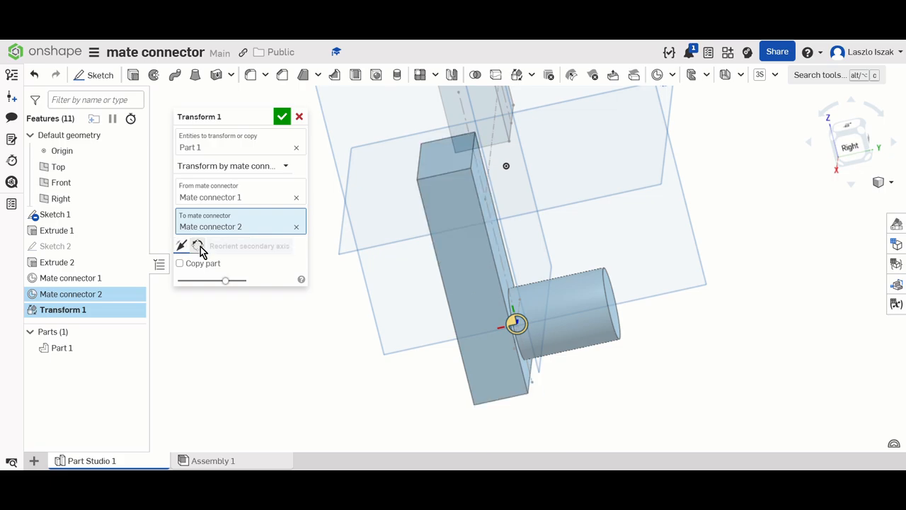
click(198, 246)
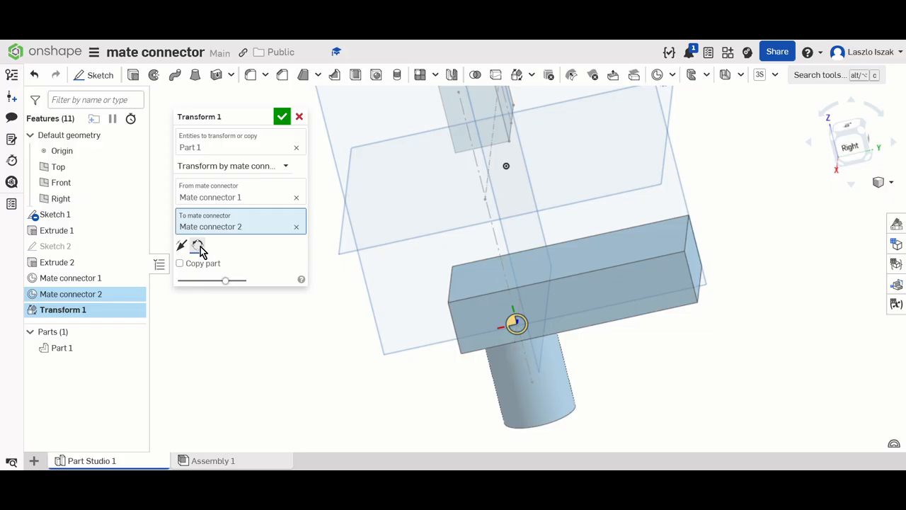
click(200, 247)
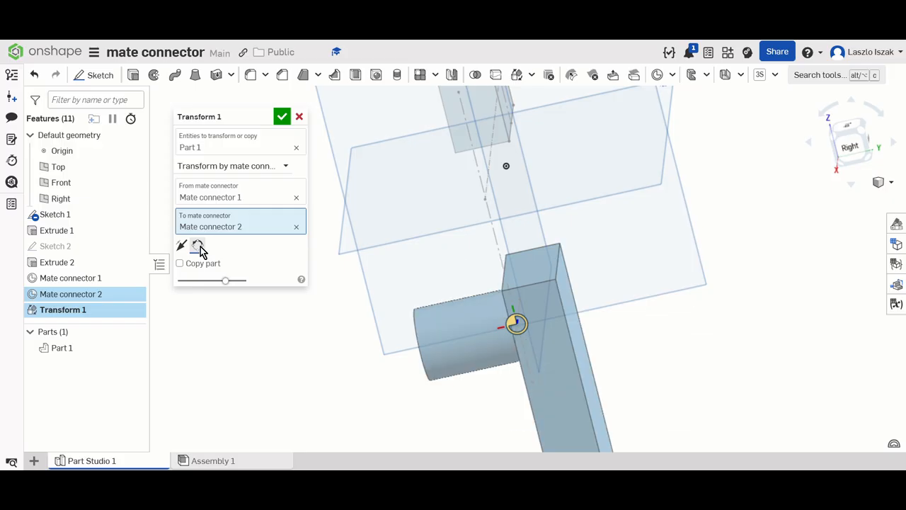
click(199, 247)
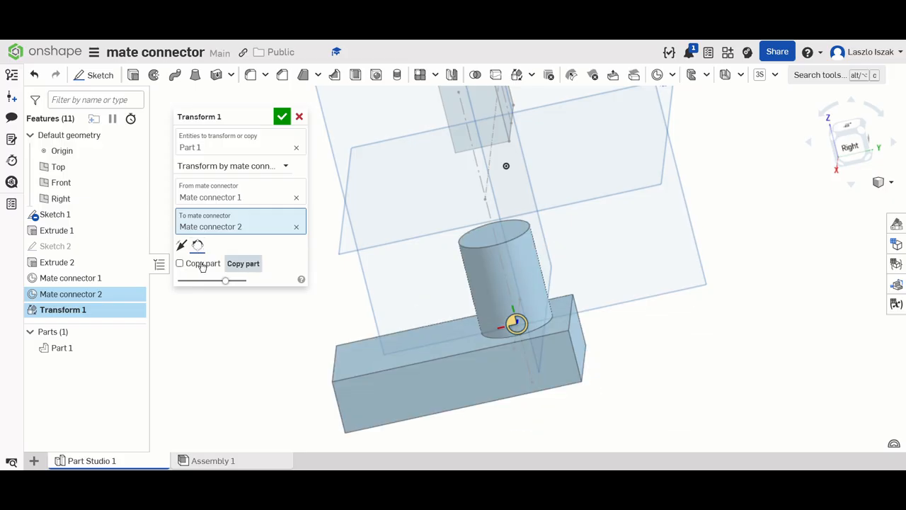
- Enable Copy part so the original block is kept, and accept the transform
scroll(497, 212, down, 6)
right_drag(577, 208, 619, 208)
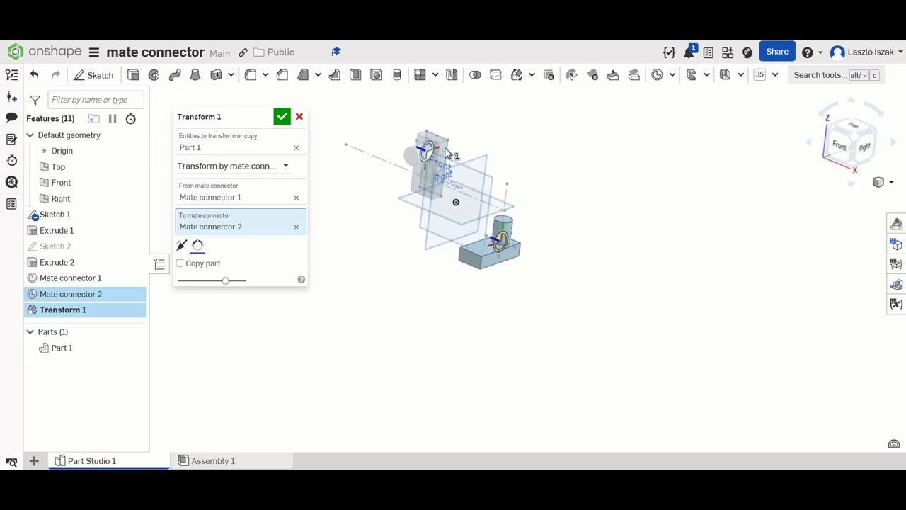
click(180, 263)
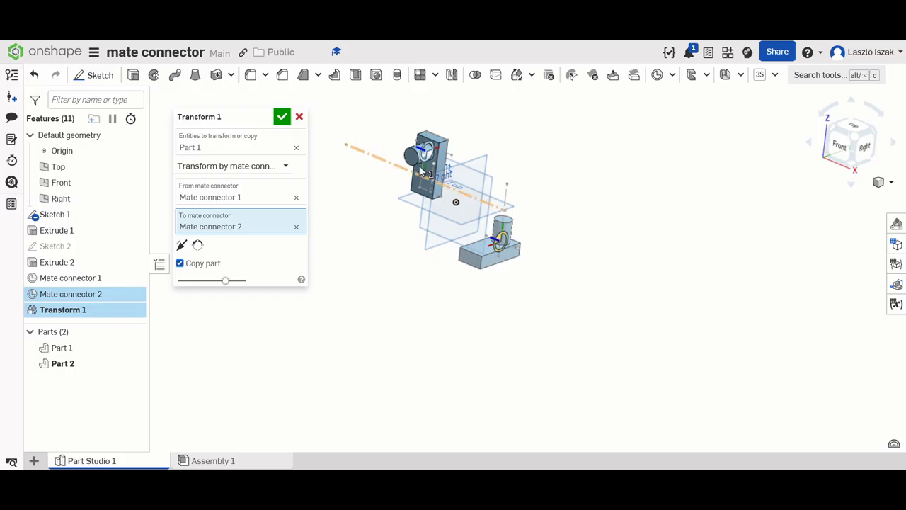
scroll(504, 224, up, 2)
middle_drag(559, 196, 669, 263)
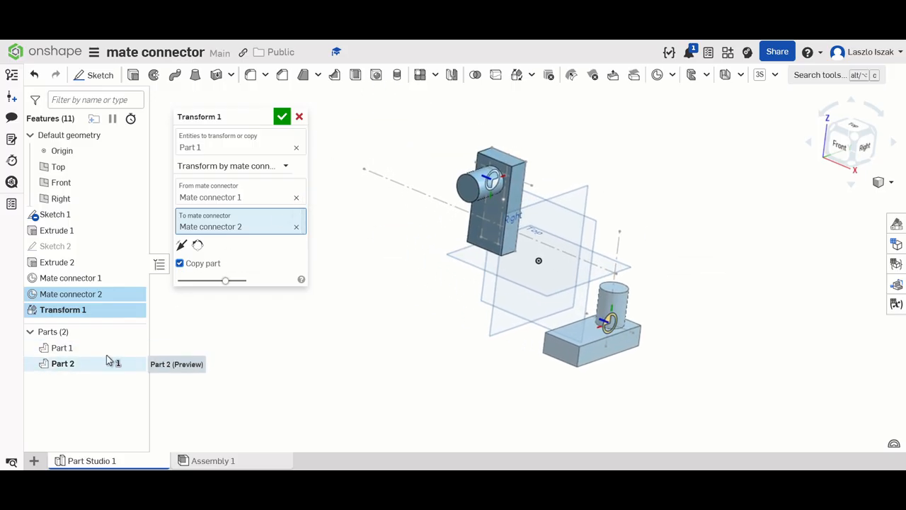
click(285, 122)
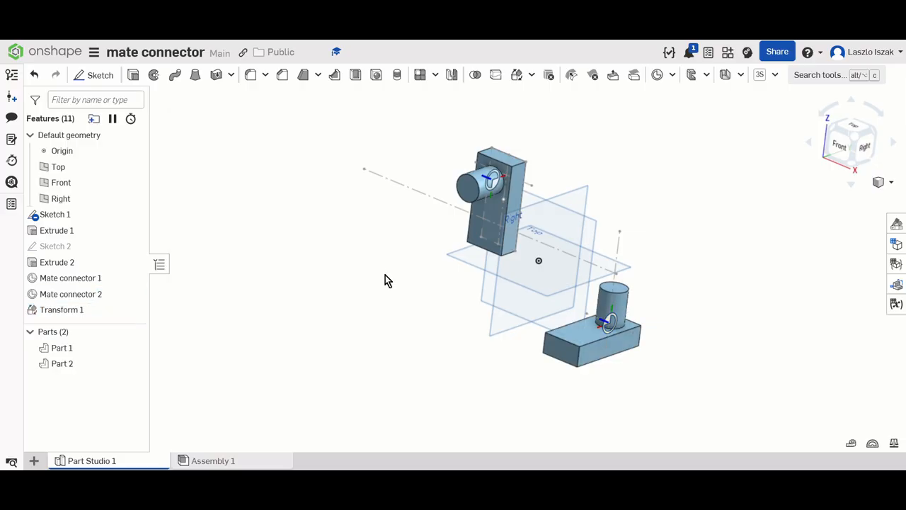
- Start a Transform of the flat-lying block-and-pin copy, Part 2, using the Translate by XYZ method
mouse_move(384, 279)
right_down()
mouse_move(436, 265)
mouse_move(360, 293)
mouse_move(376, 290)
right_up()
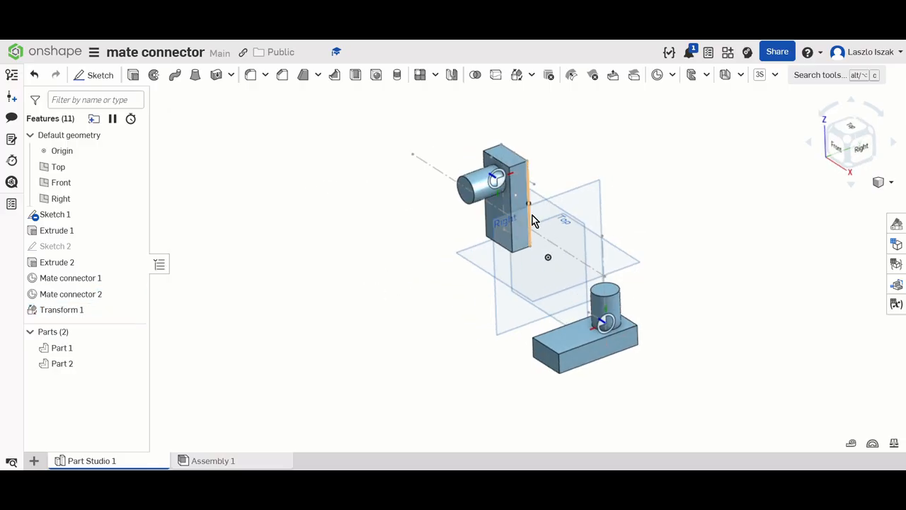
click(582, 361)
click(516, 75)
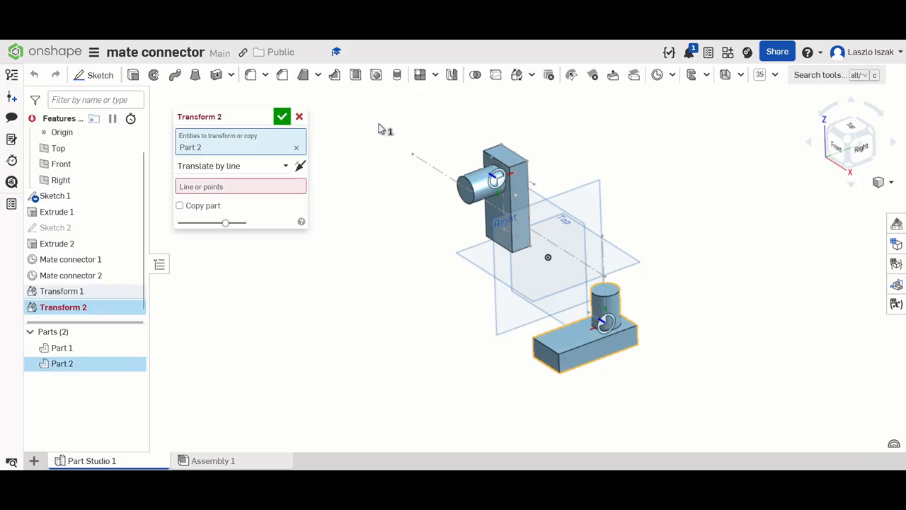
click(234, 166)
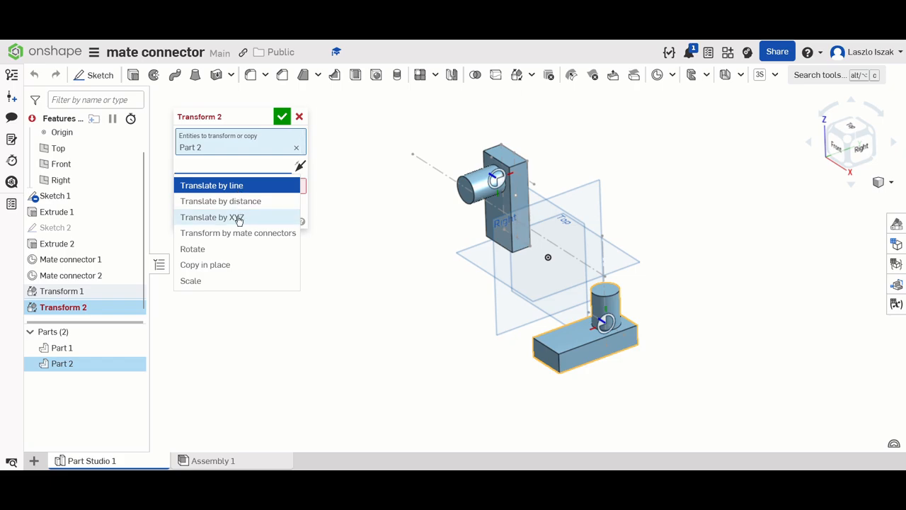
click(239, 220)
right_drag(453, 299, 459, 291)
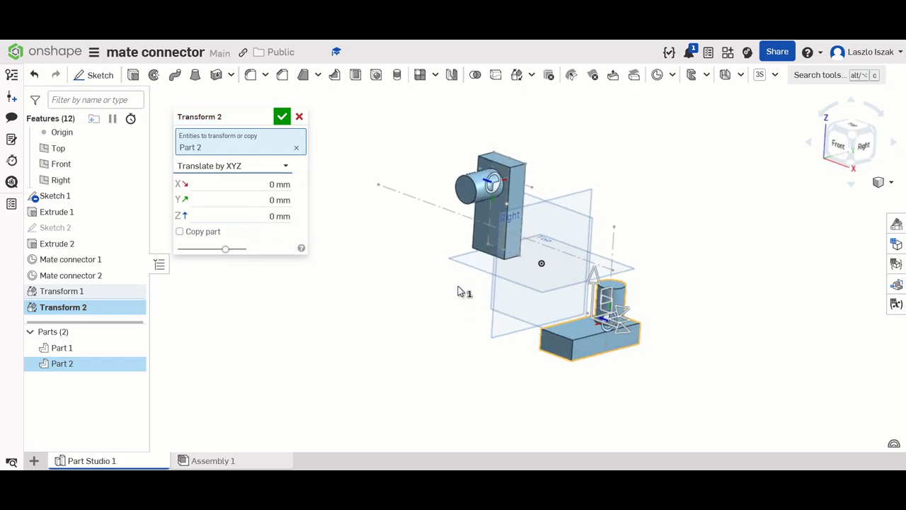
- Shift the flat-lying block along the X axis and set its X translation to 80 mm
scroll(645, 321, up, 5)
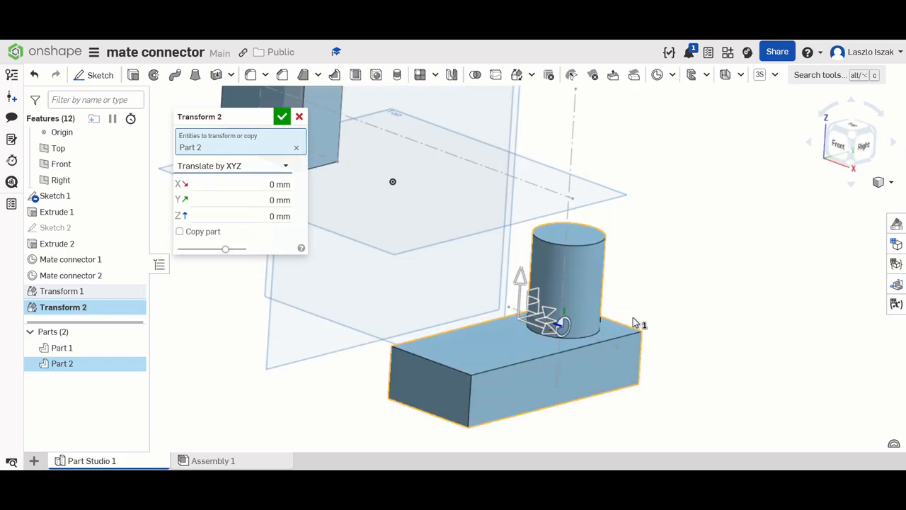
drag(549, 339, 432, 360)
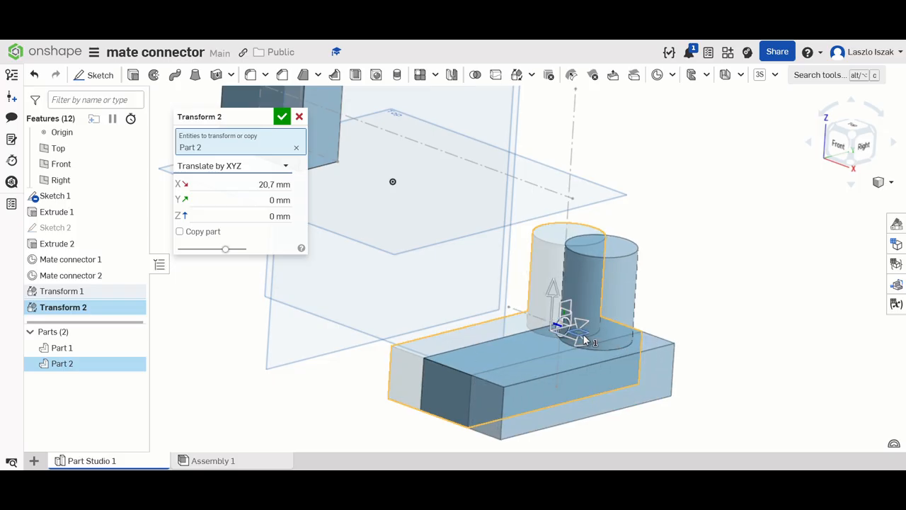
drag(587, 340, 680, 380)
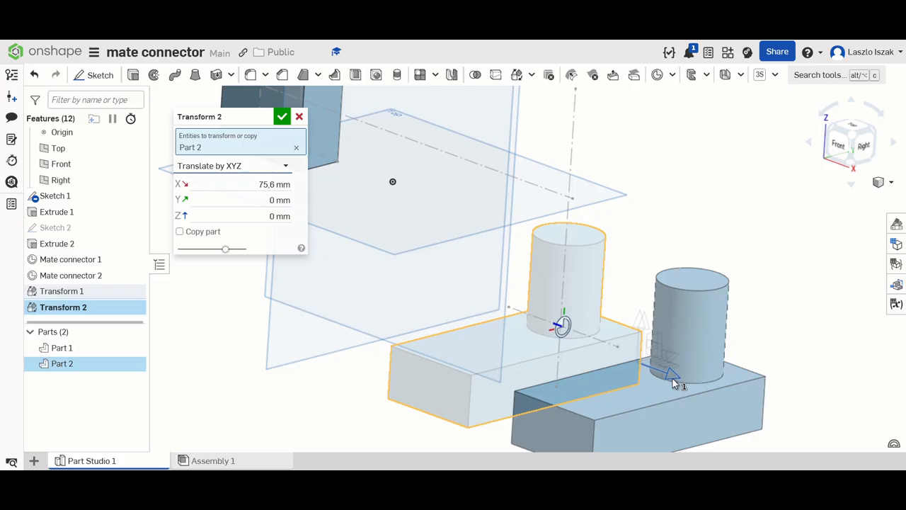
click(245, 185)
text(80)
key(Return)
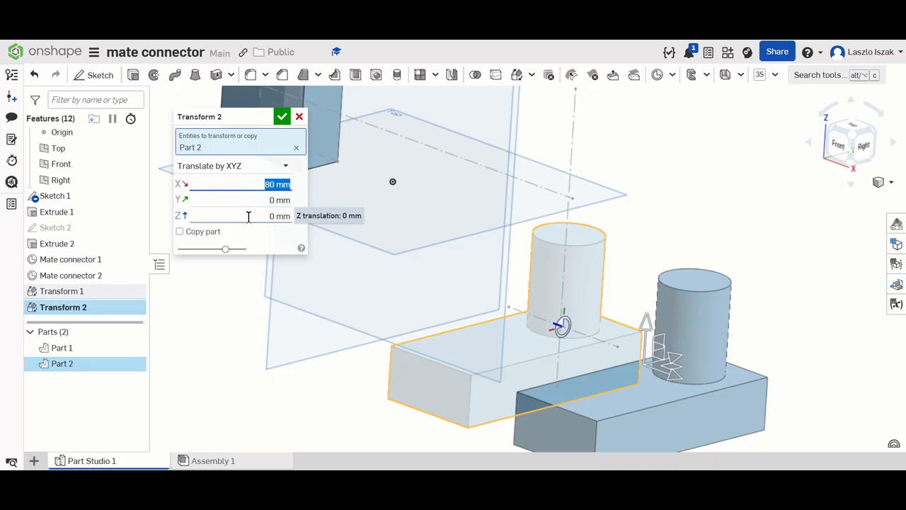
- Enable Copy part for the XYZ translation so Part 2 stays in place, and accept the transform
click(180, 232)
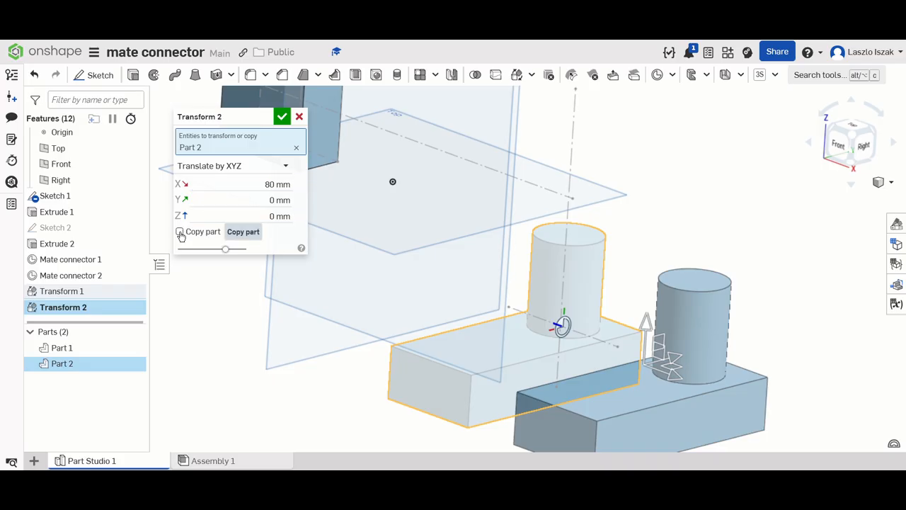
scroll(645, 209, down, 5)
mouse_move(661, 206)
right_down()
mouse_move(719, 209)
mouse_move(697, 222)
mouse_move(679, 206)
right_up()
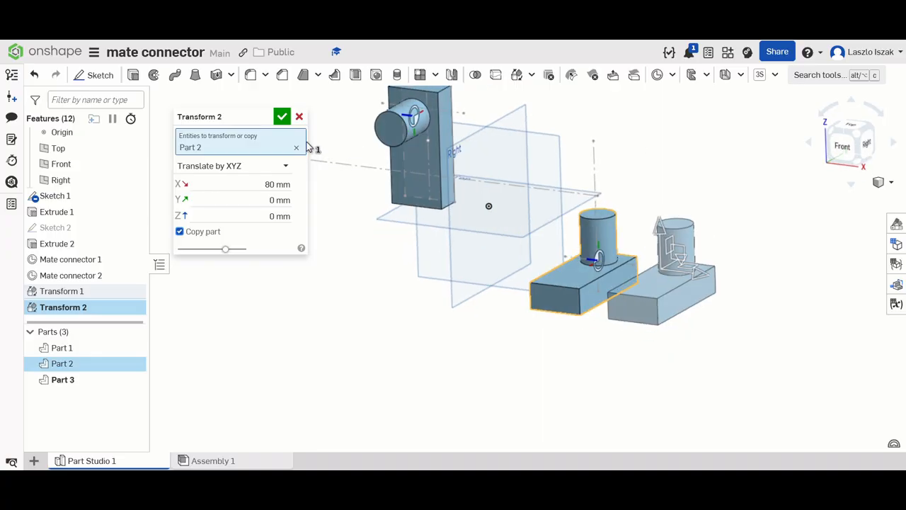
click(284, 118)
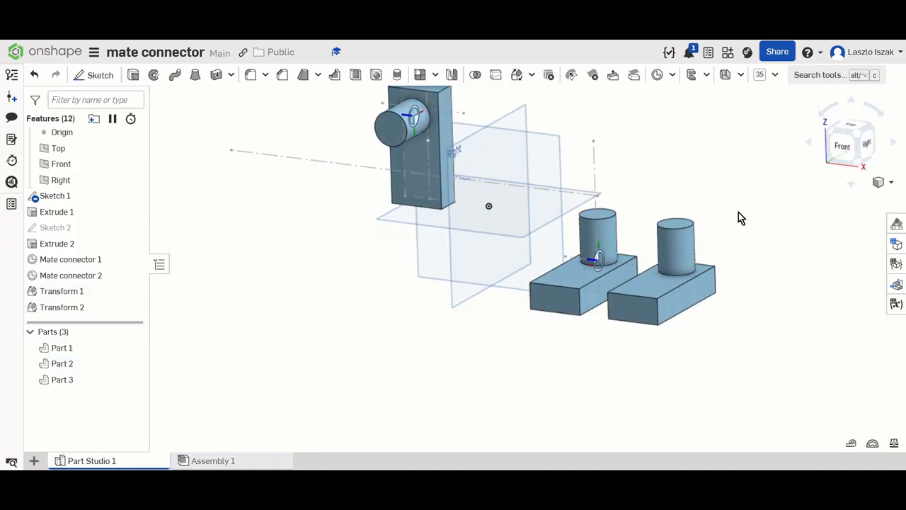
scroll(676, 172, up, 2)
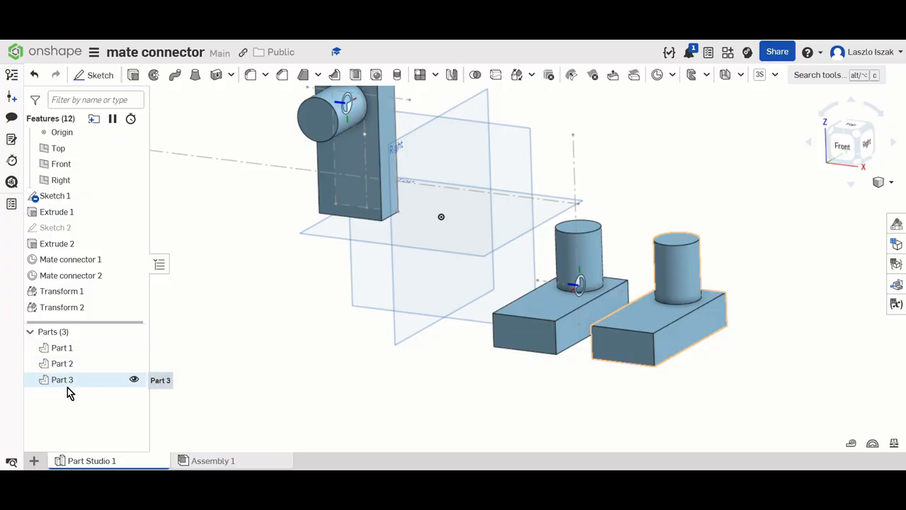
middle_drag(337, 338, 340, 381)
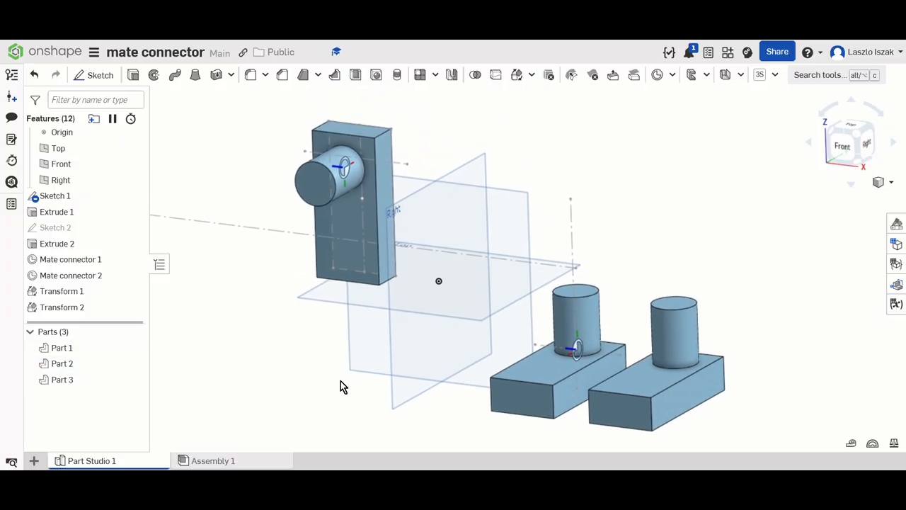